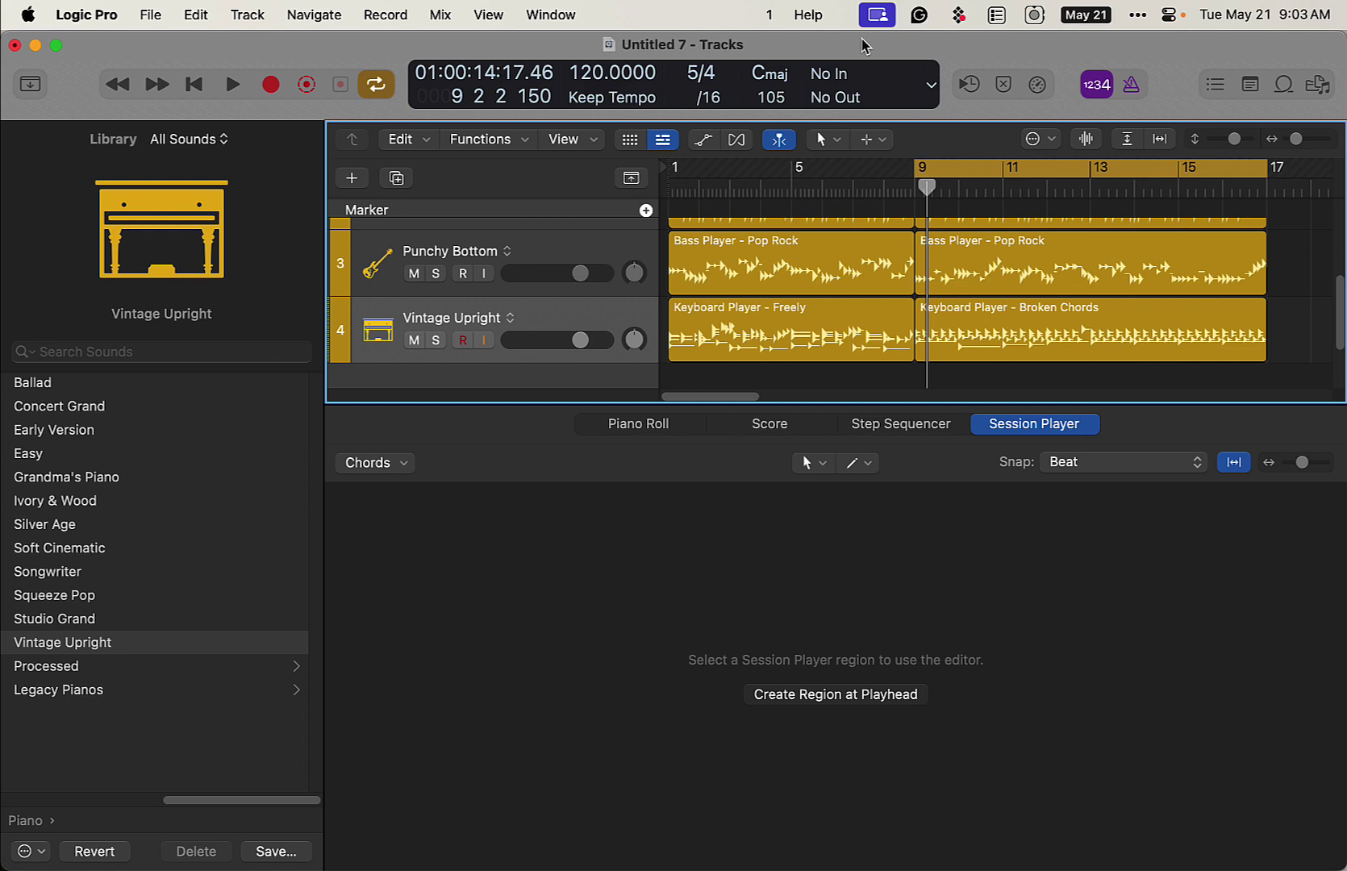
Hide the lower editor so all four tracks and their player regions fill the window.
key(x)
key(x)
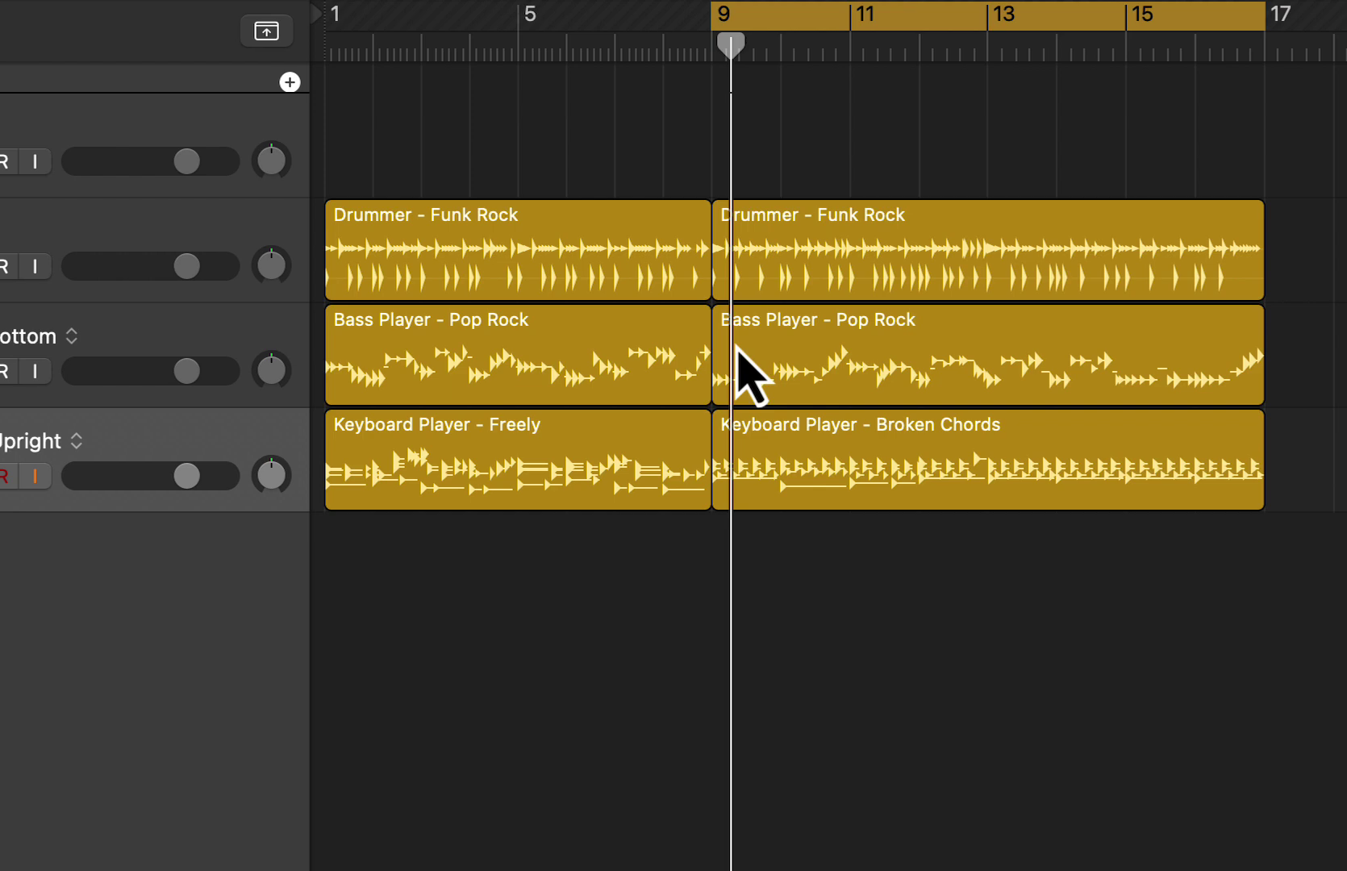
Try loop ranges over bars 1–9 and 9–17, then turn looping off and return to bar 1.
drag(341, 34, 699, 113)
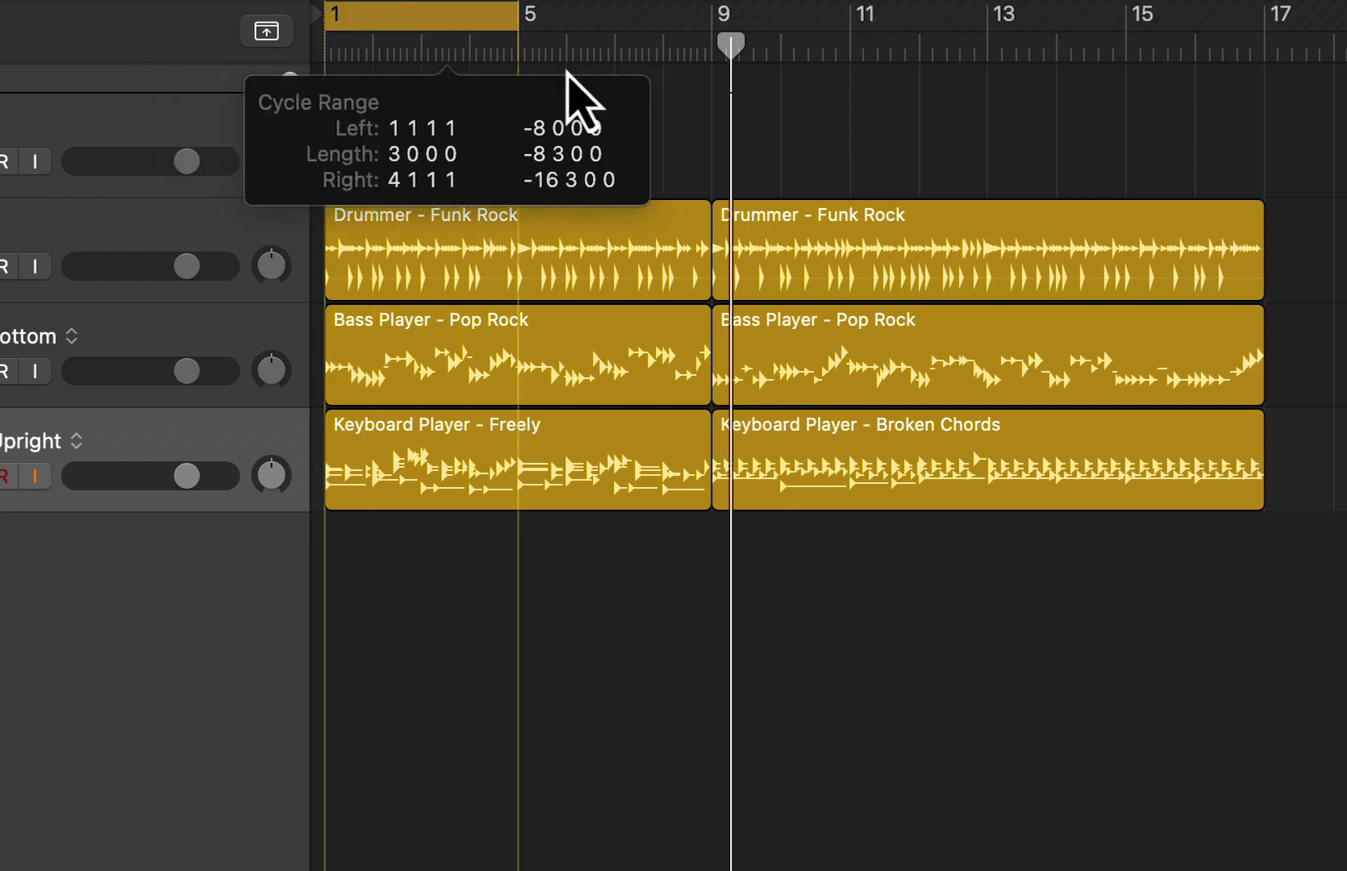
key(Return)
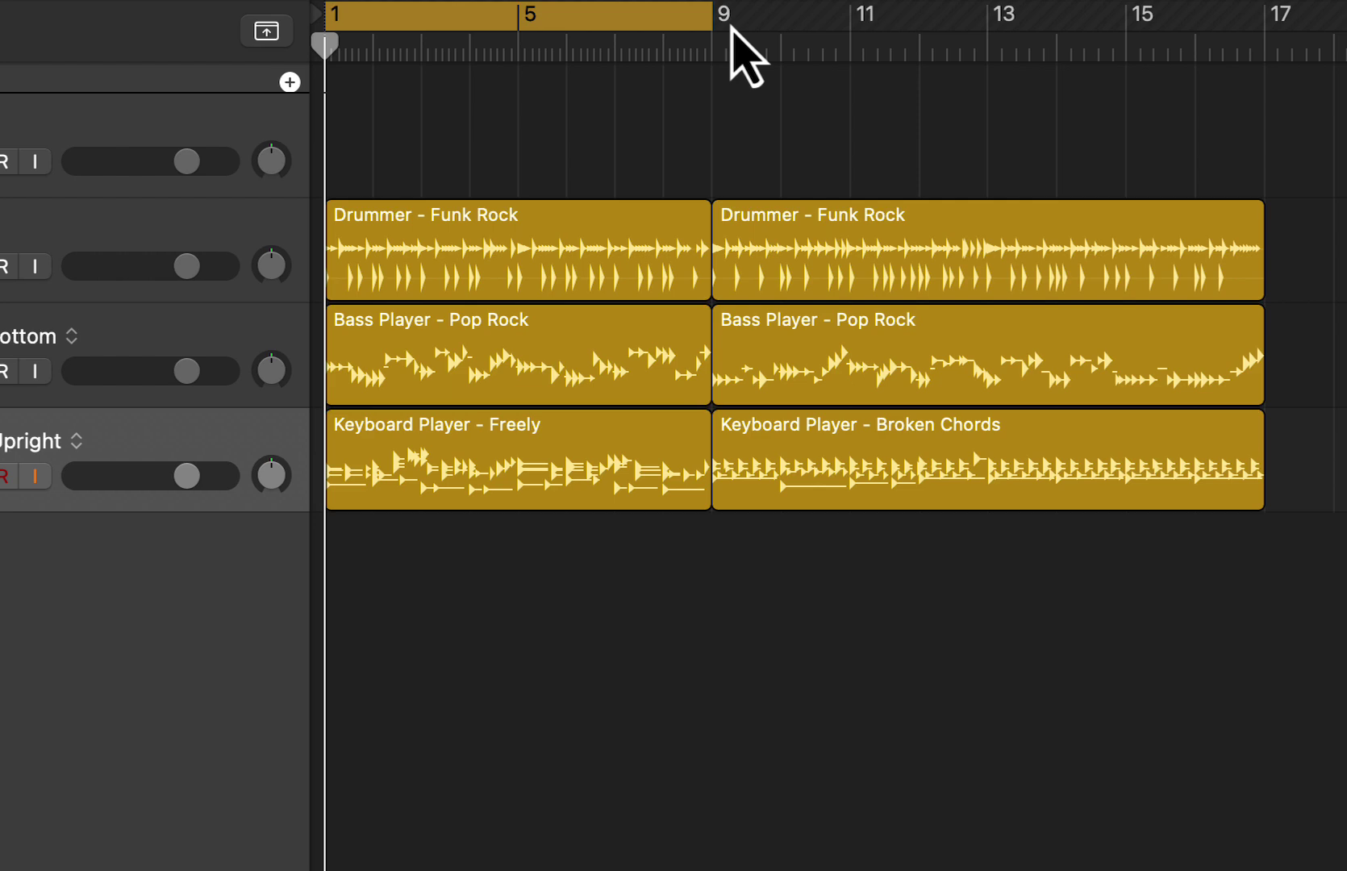
drag(729, 29, 1286, 114)
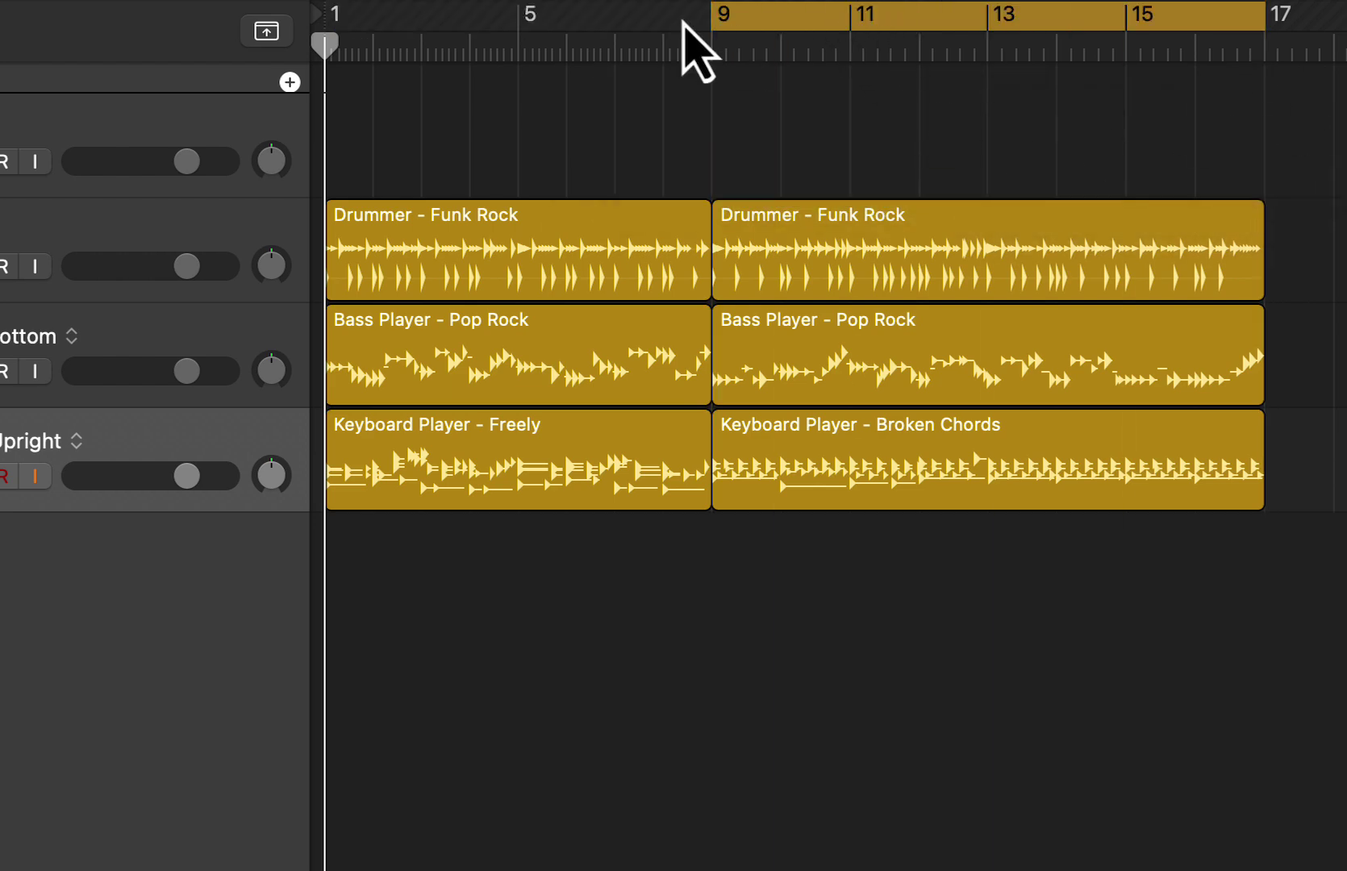
click(713, 53)
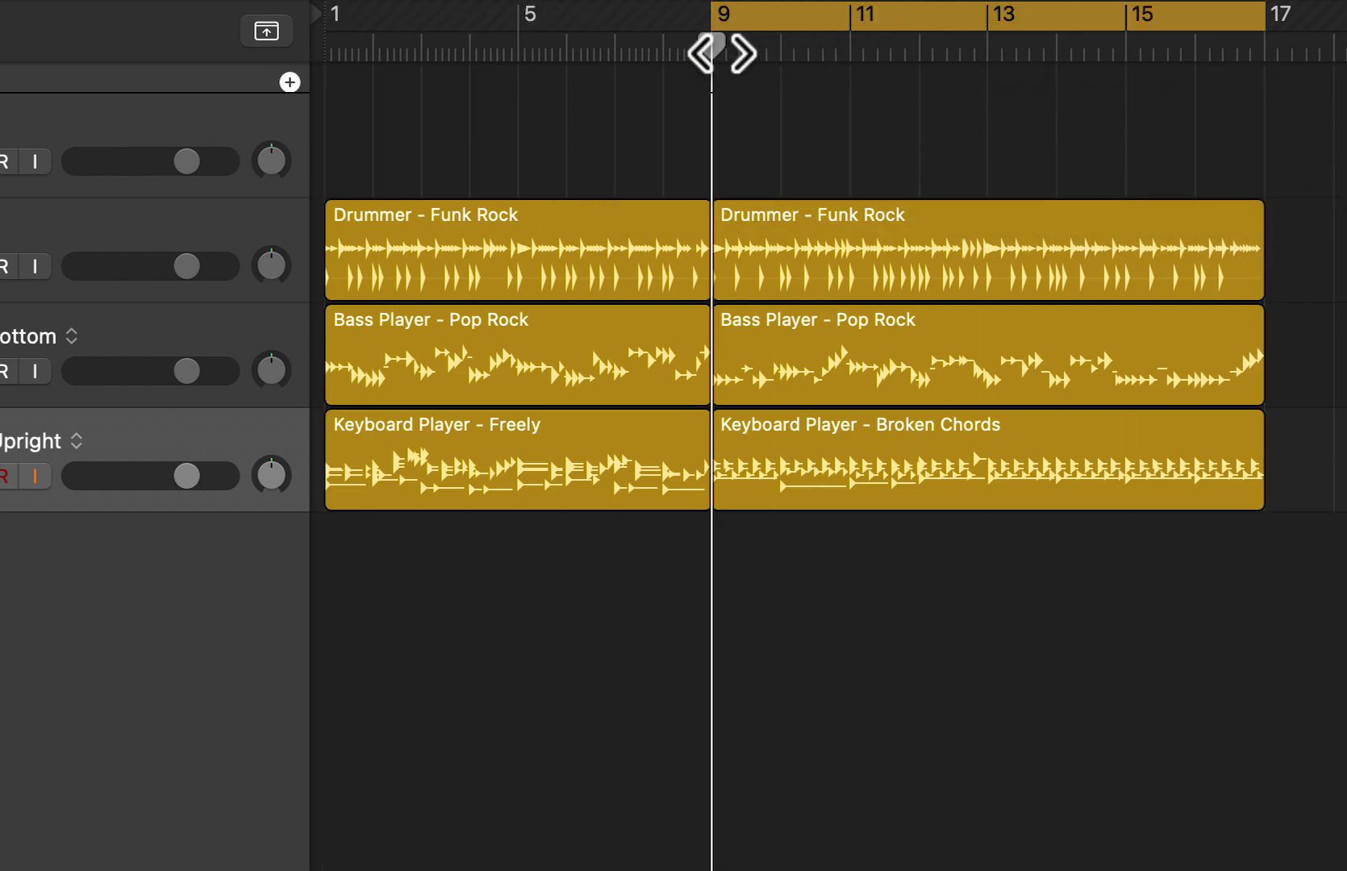
click(1027, 24)
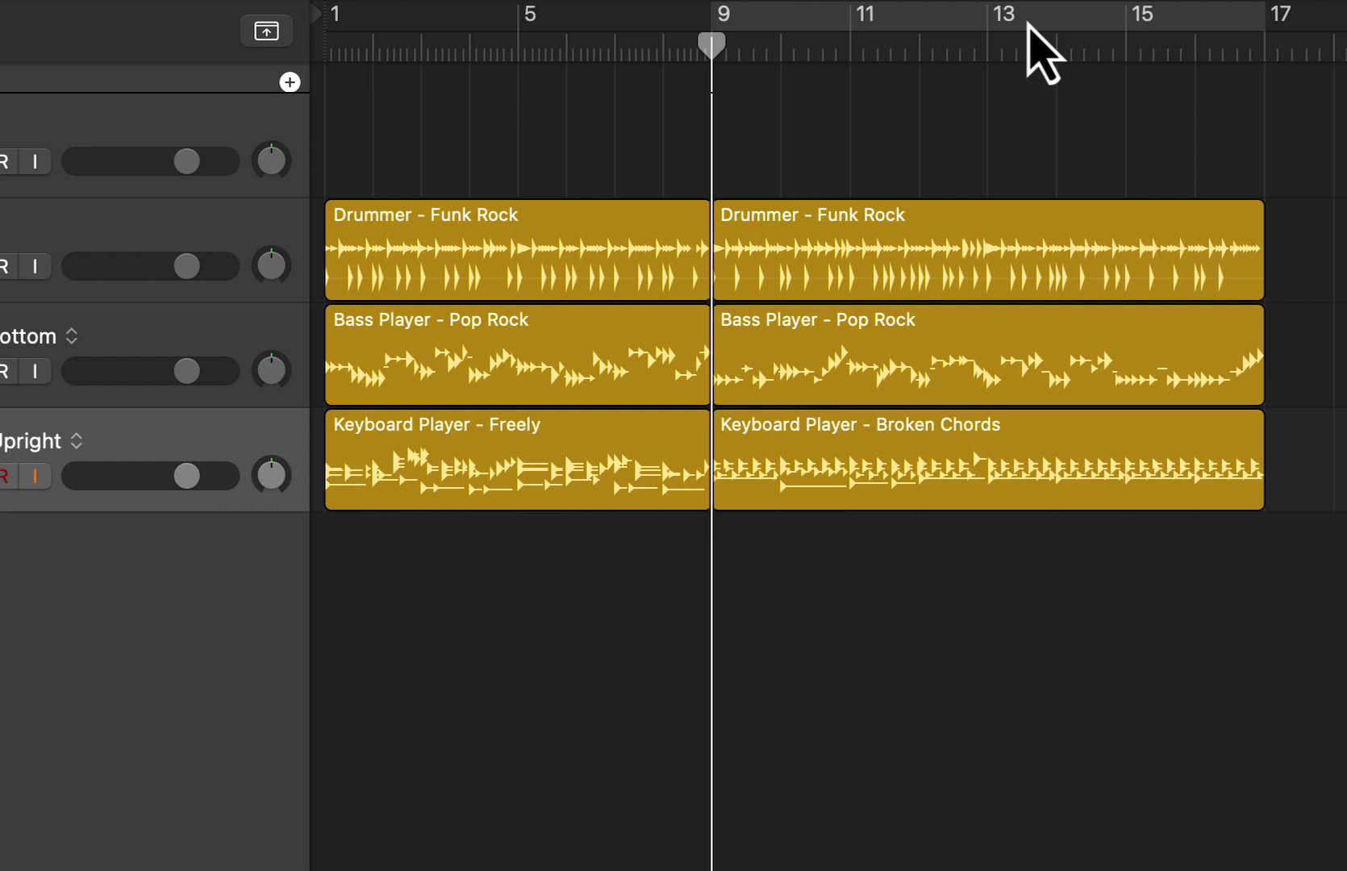
key(Return)
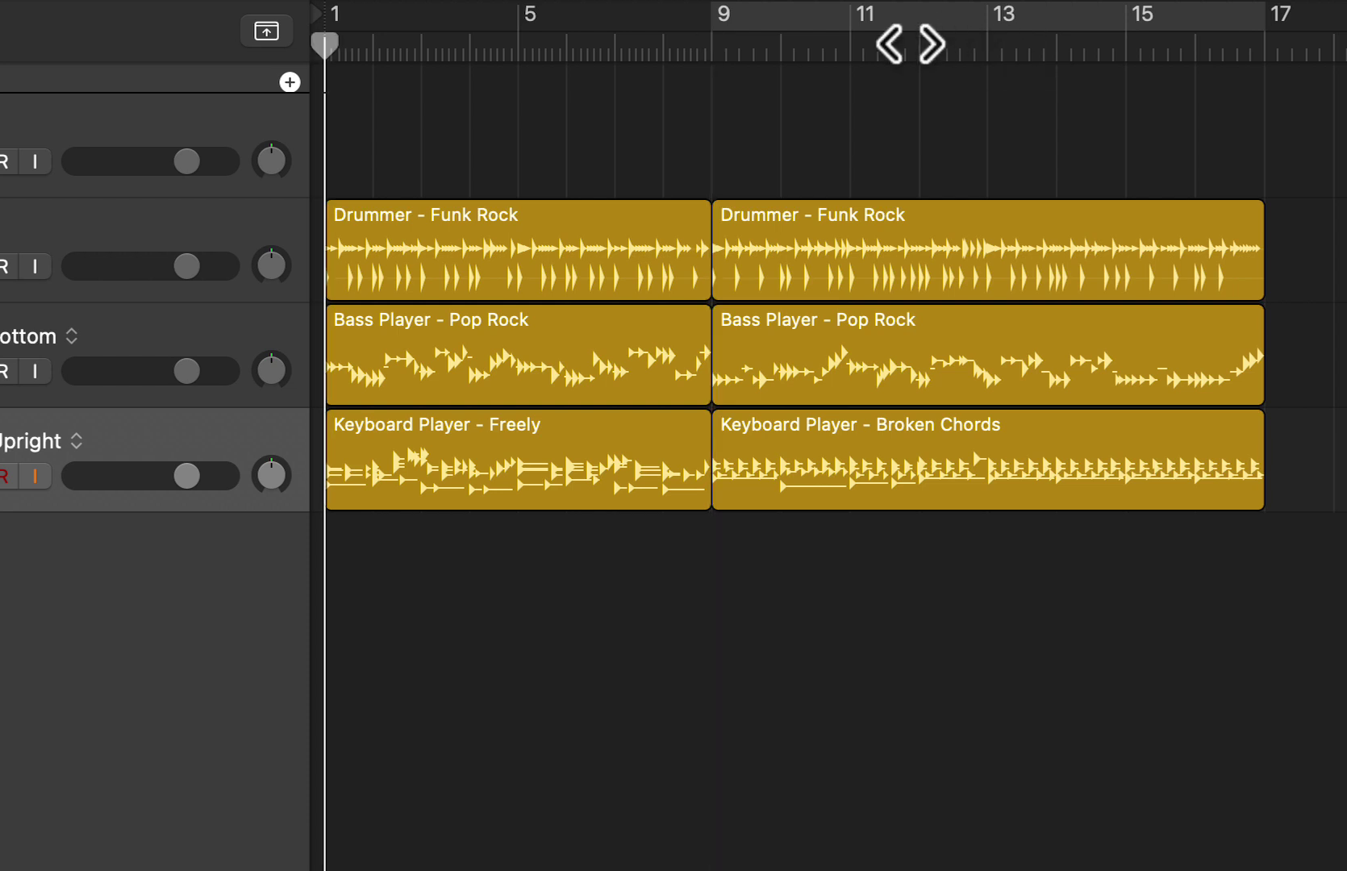
Select the drummer, bass and keyboard tracks in turn, then deselect all regions.
click(216, 223)
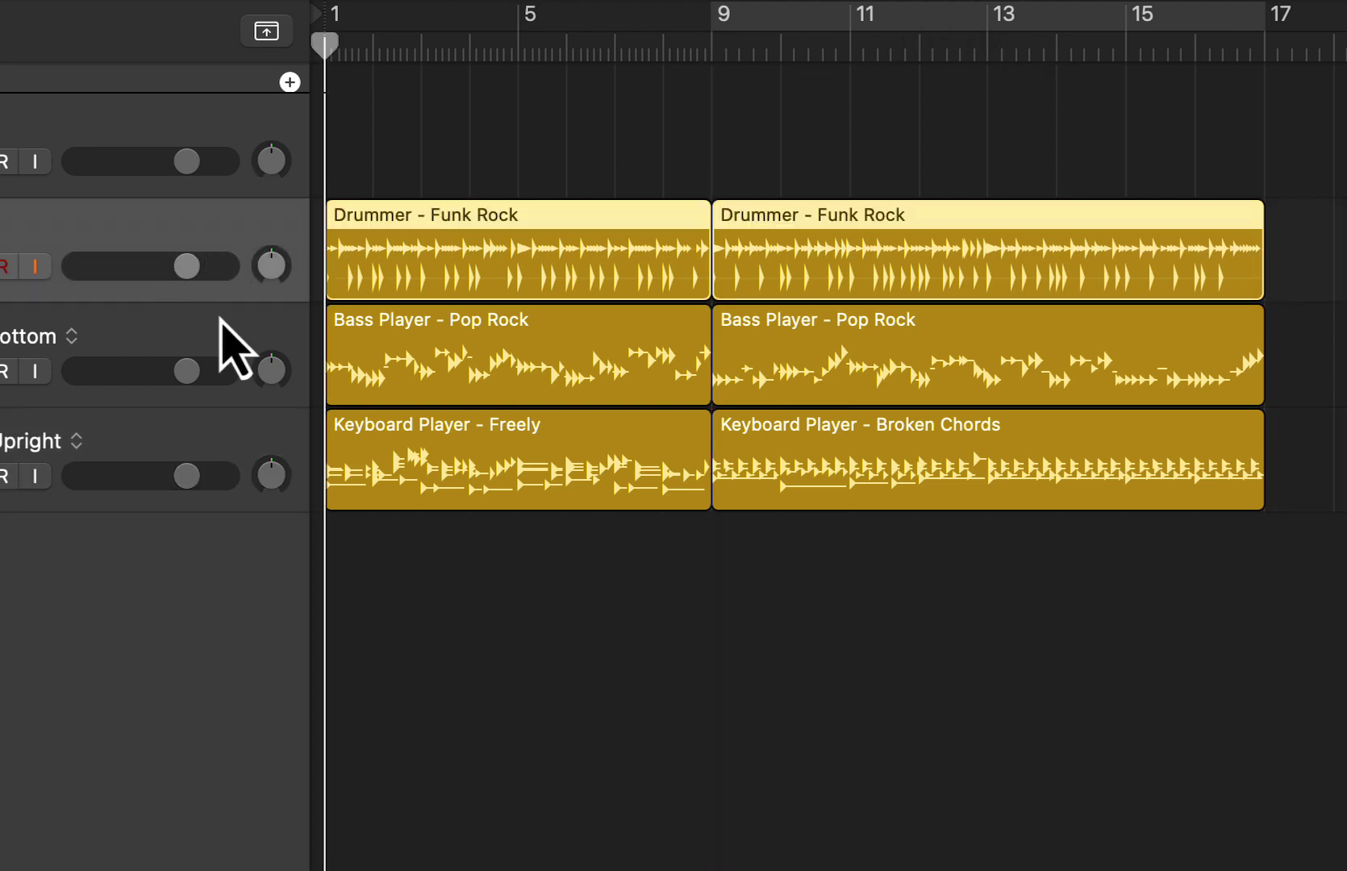
click(220, 323)
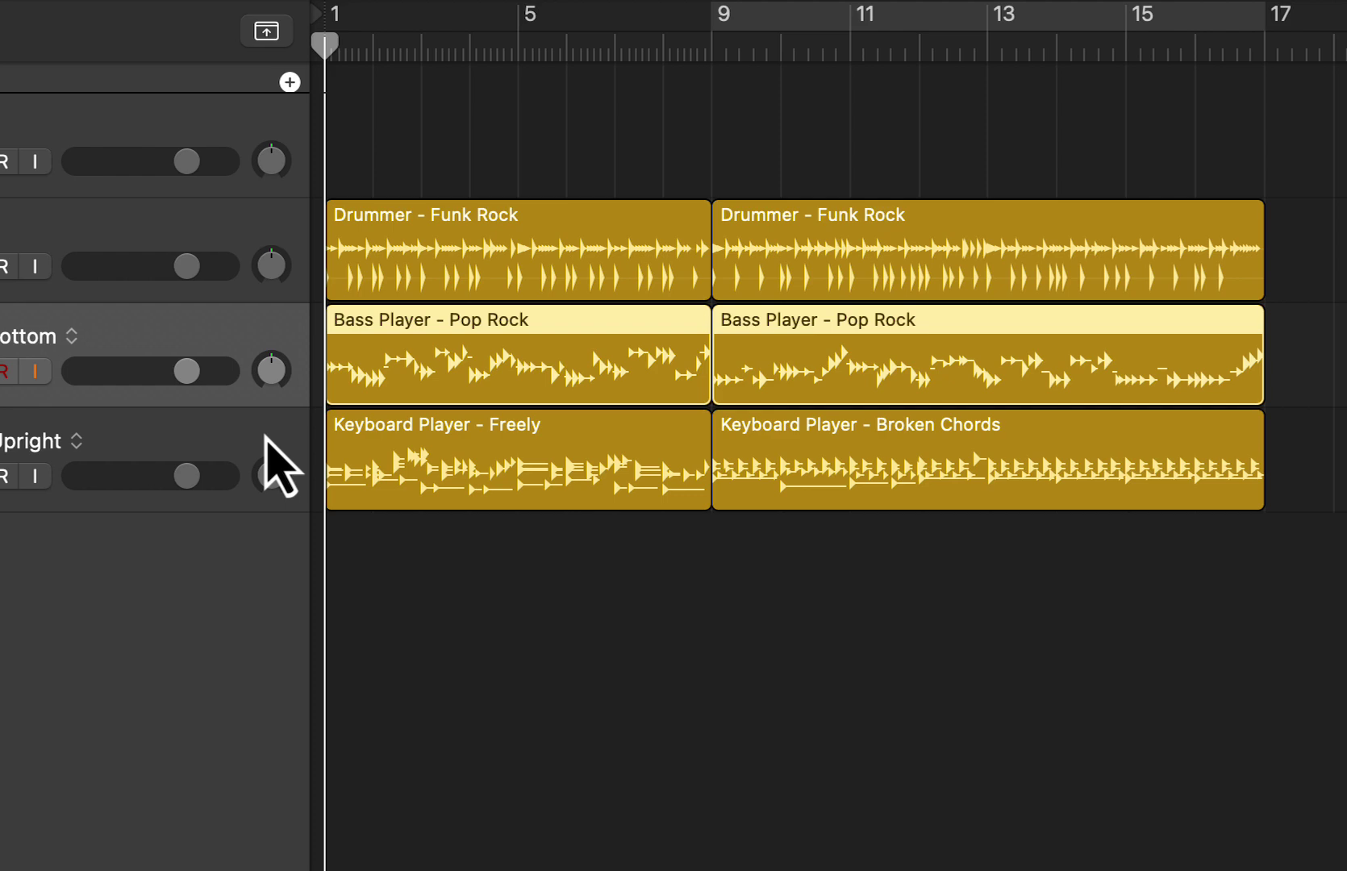
click(217, 447)
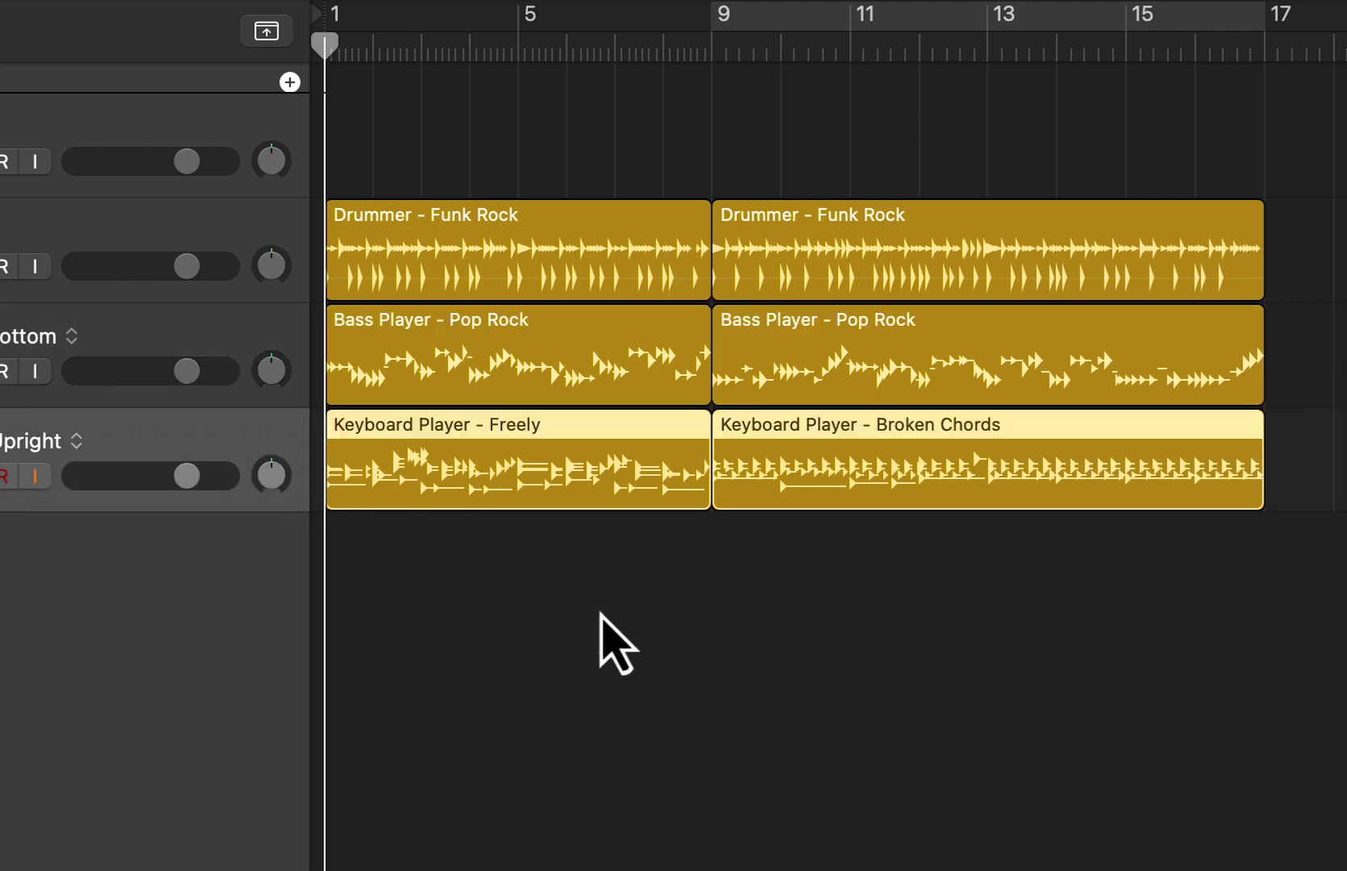
click(601, 615)
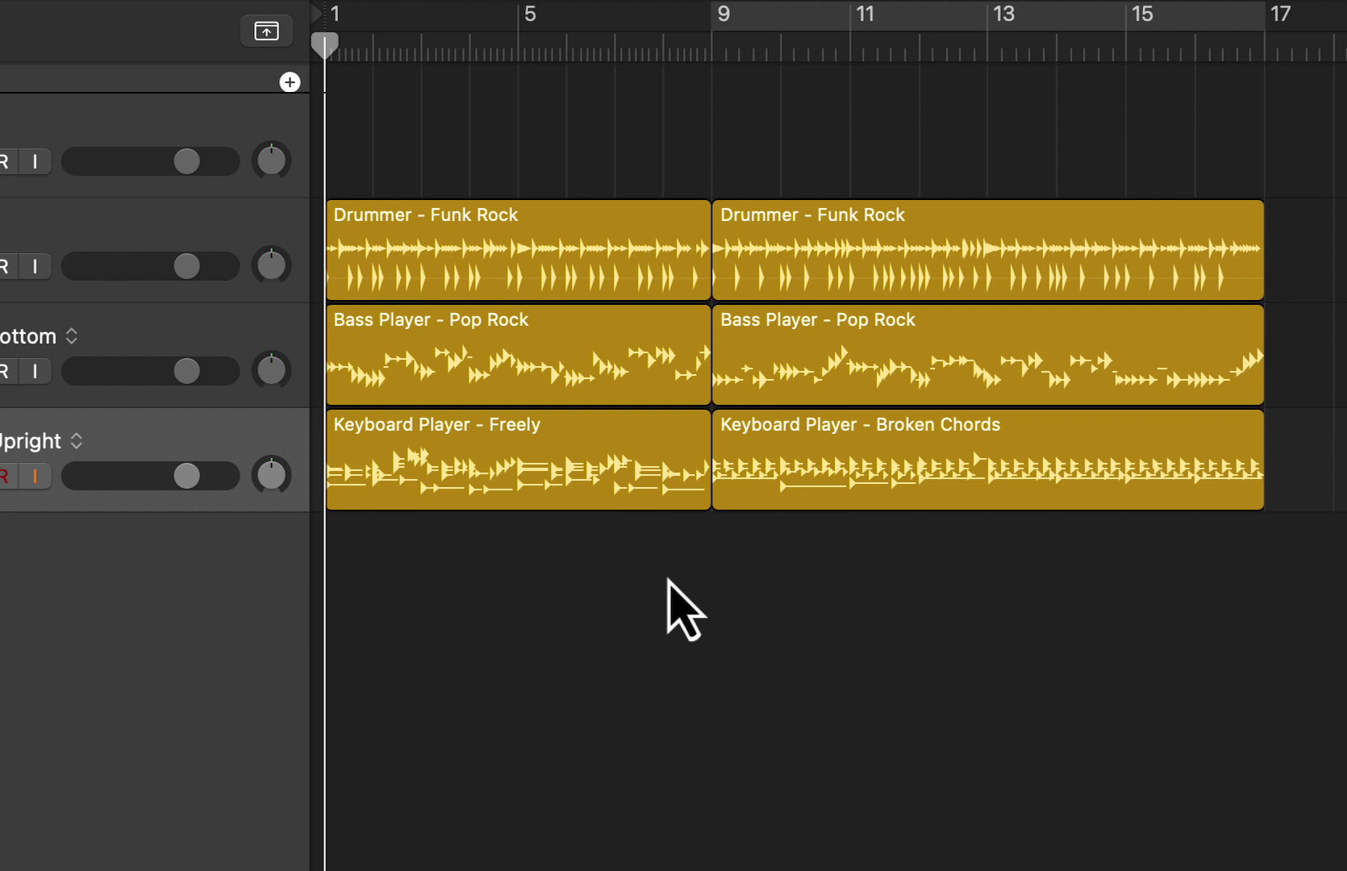
Play the drums, bass and keyboard arrangement from bar 1 to bar 17.
key(space)
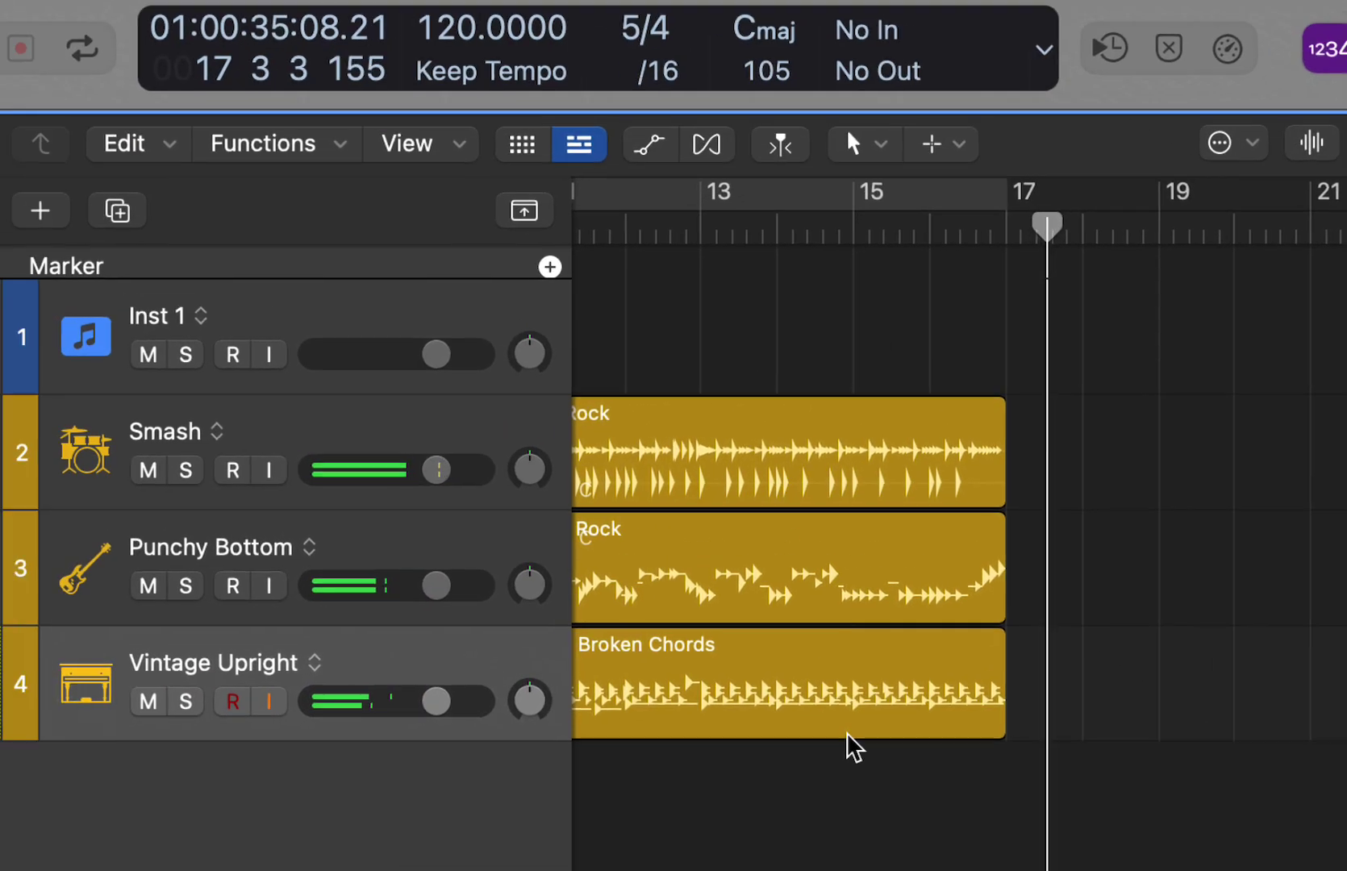
Stop playback and change the time signature to 3/4 at bar 17.
key(space)
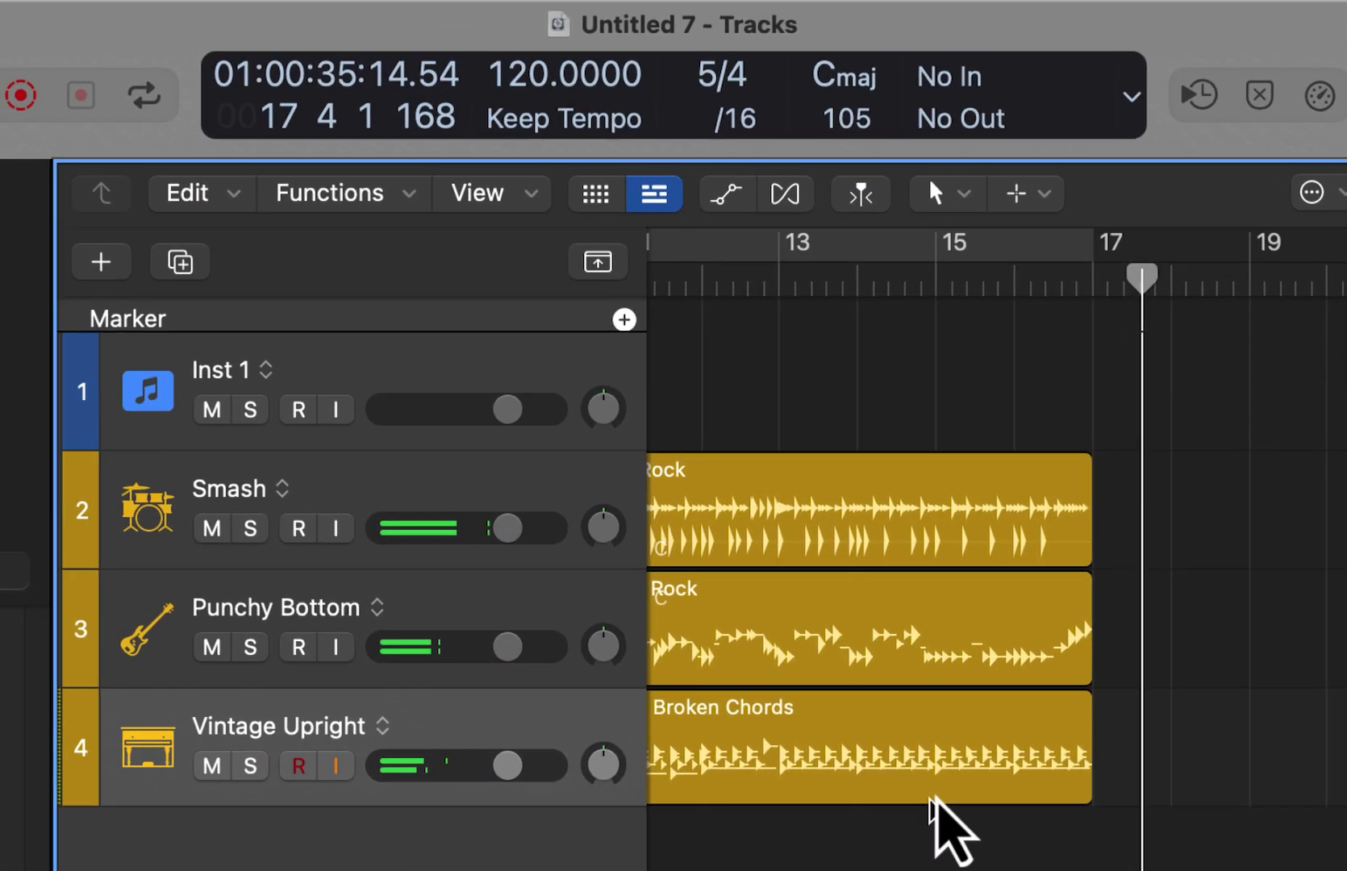
click(1008, 226)
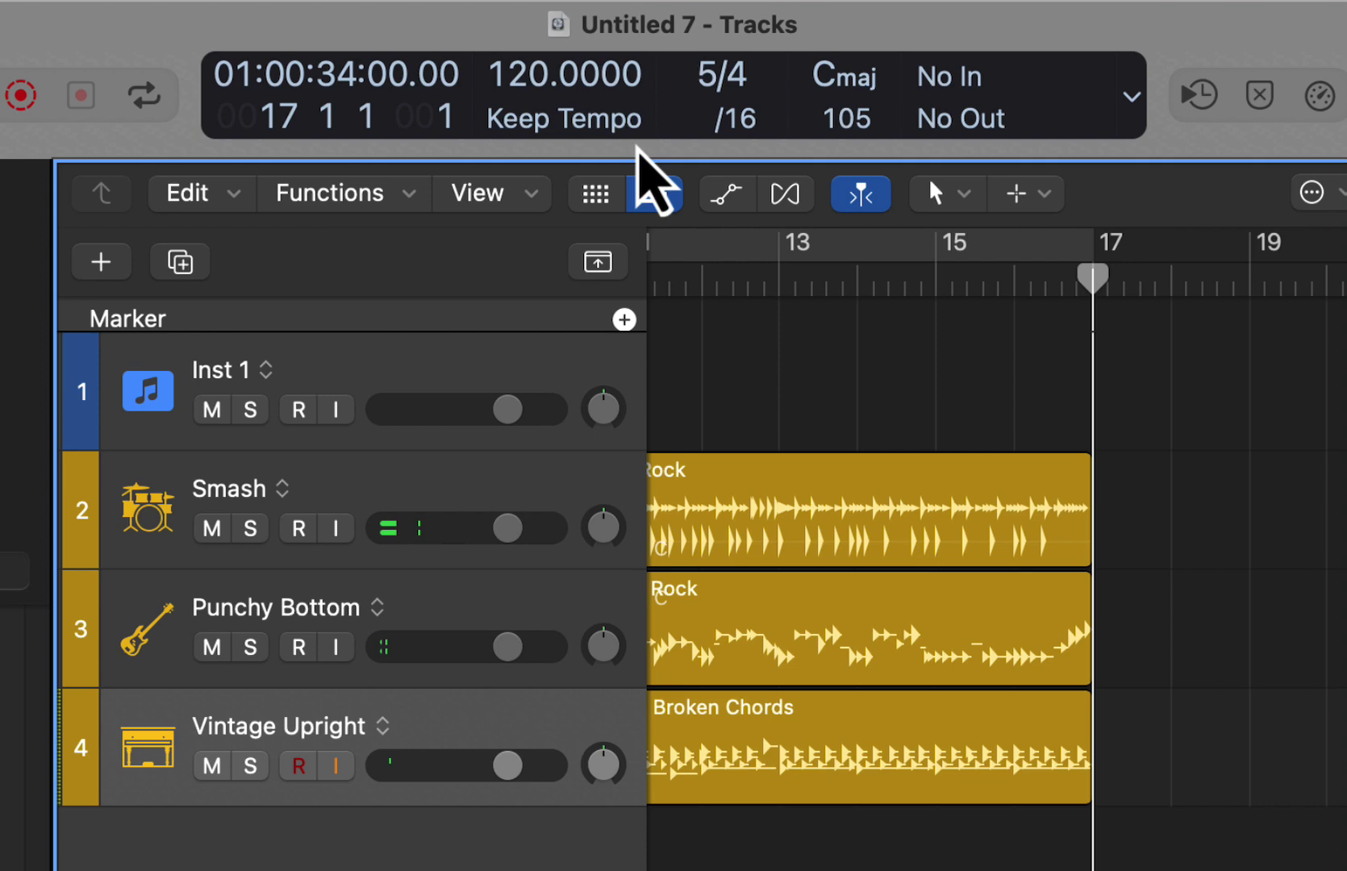
click(728, 81)
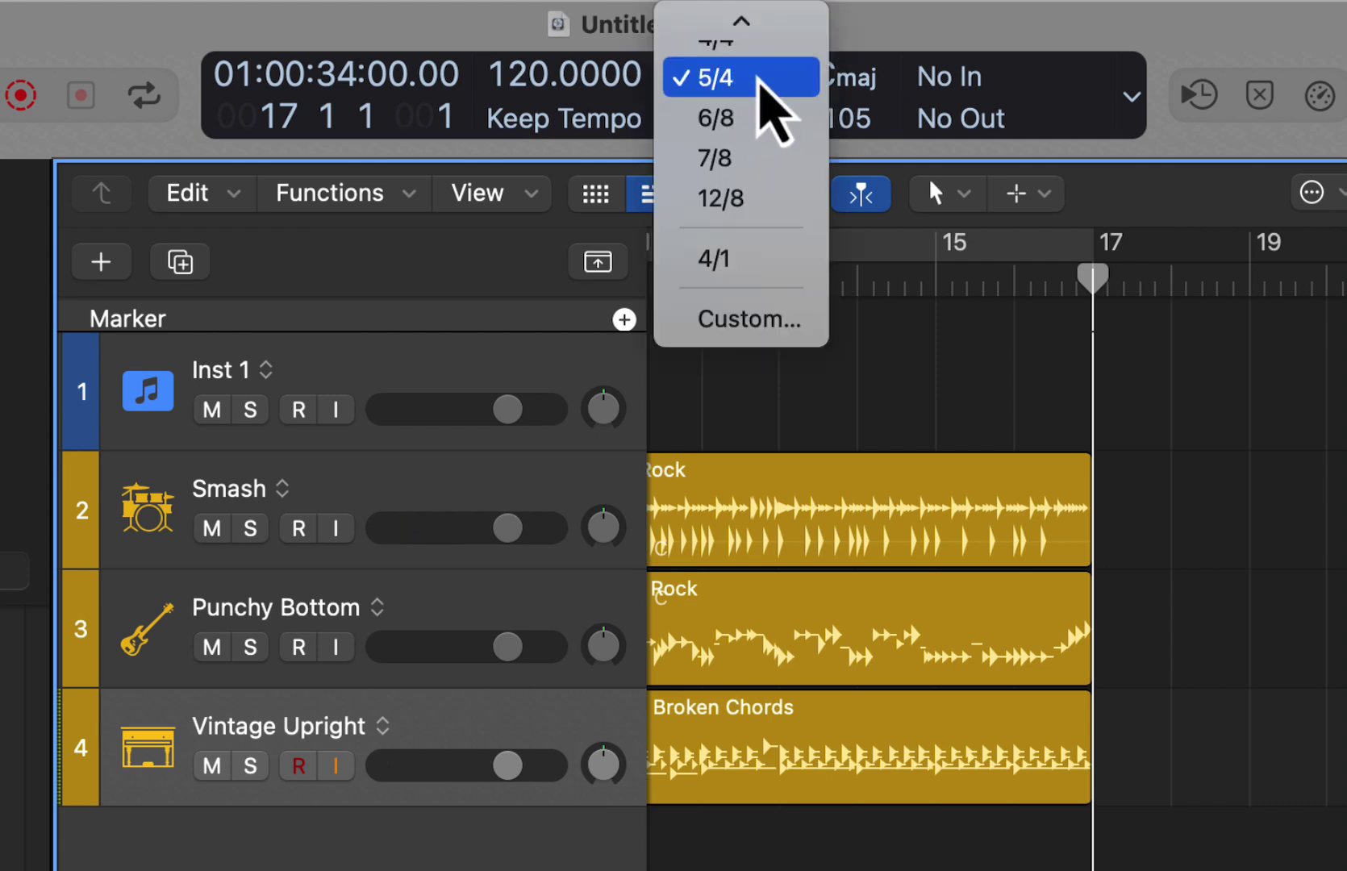
mouse_move(741, 32)
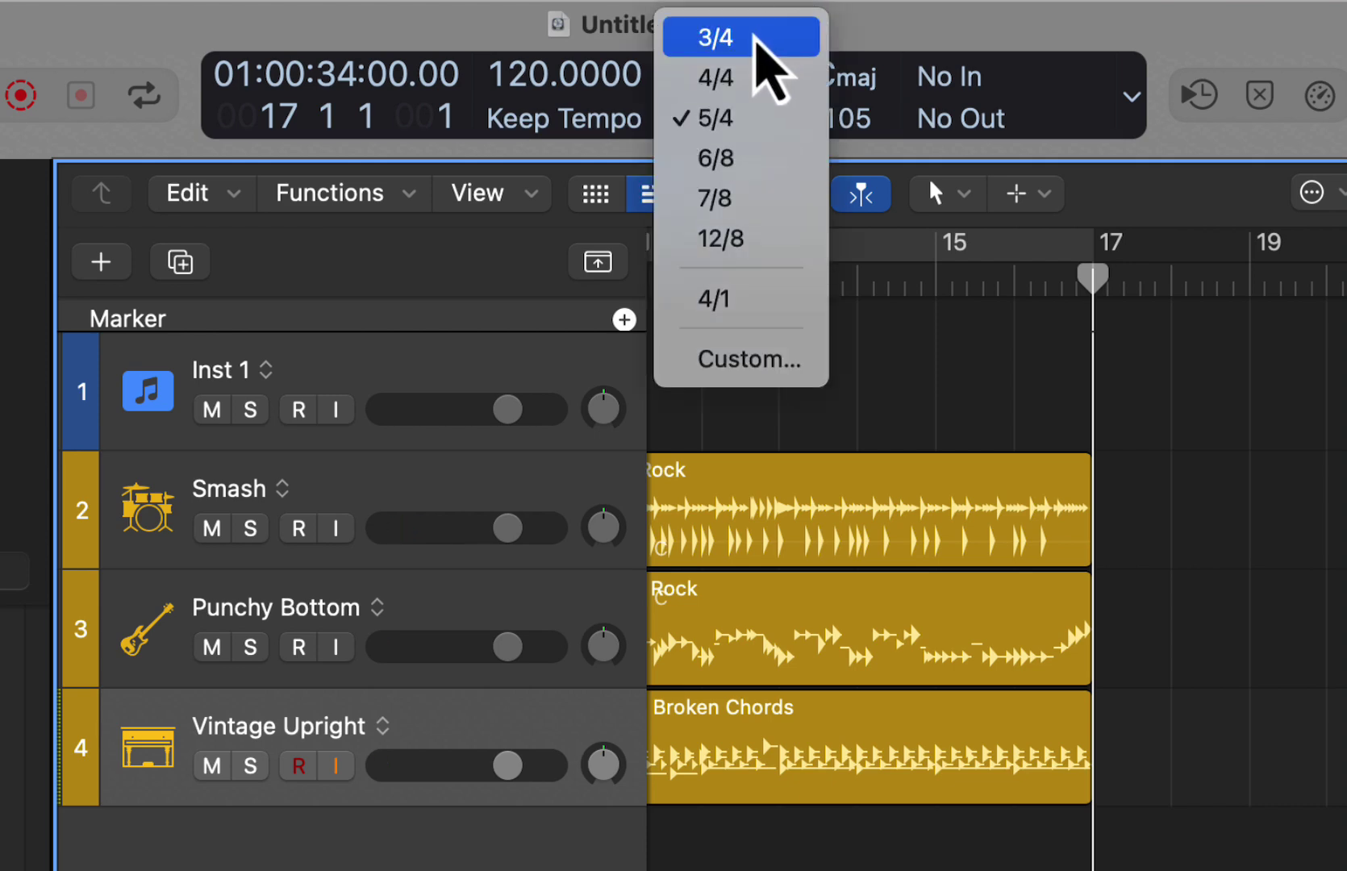
click(755, 36)
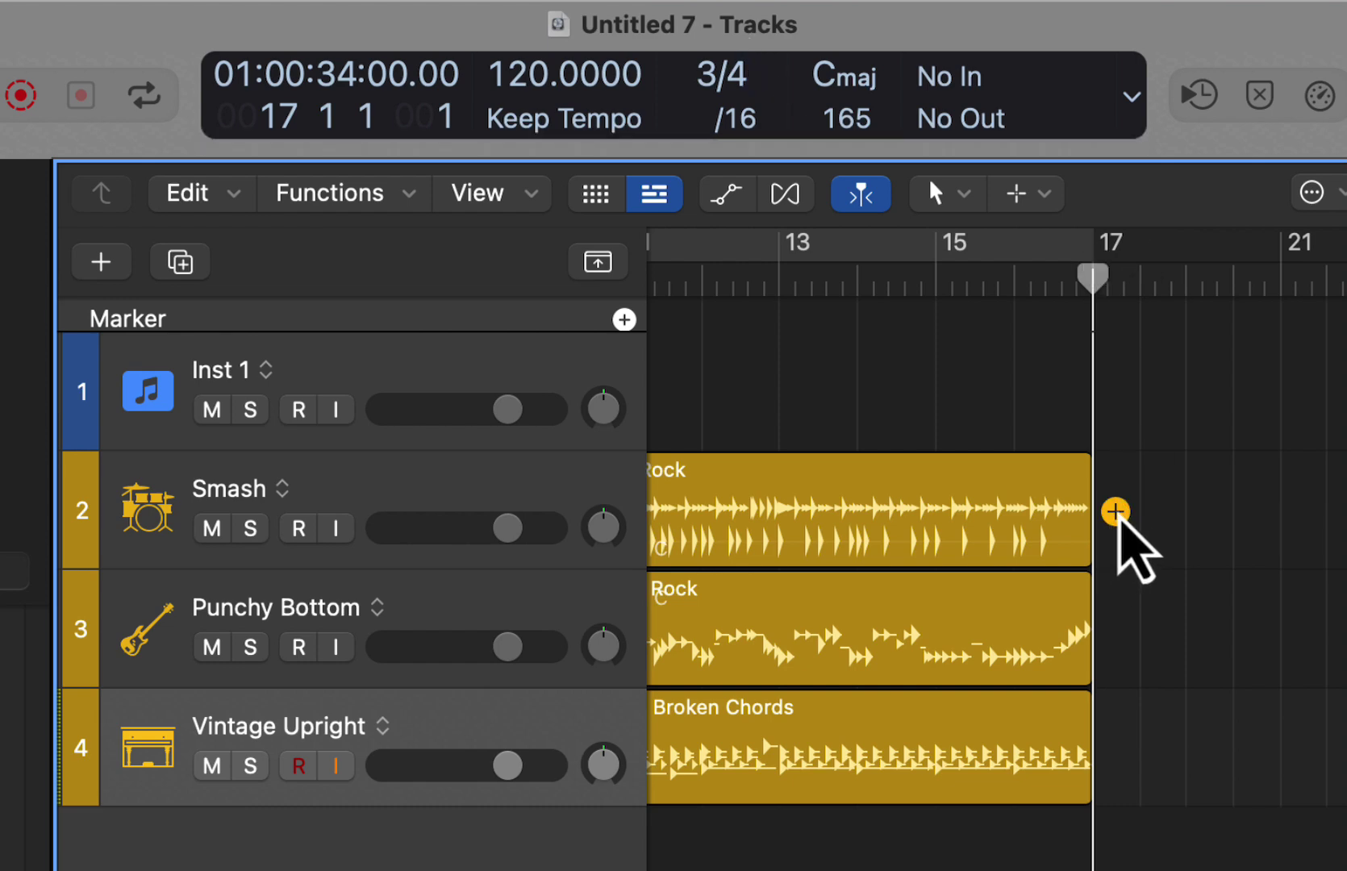
Add drummer, bass and keyboard regions at bar 17, then loop and play that section.
click(1116, 514)
click(1116, 630)
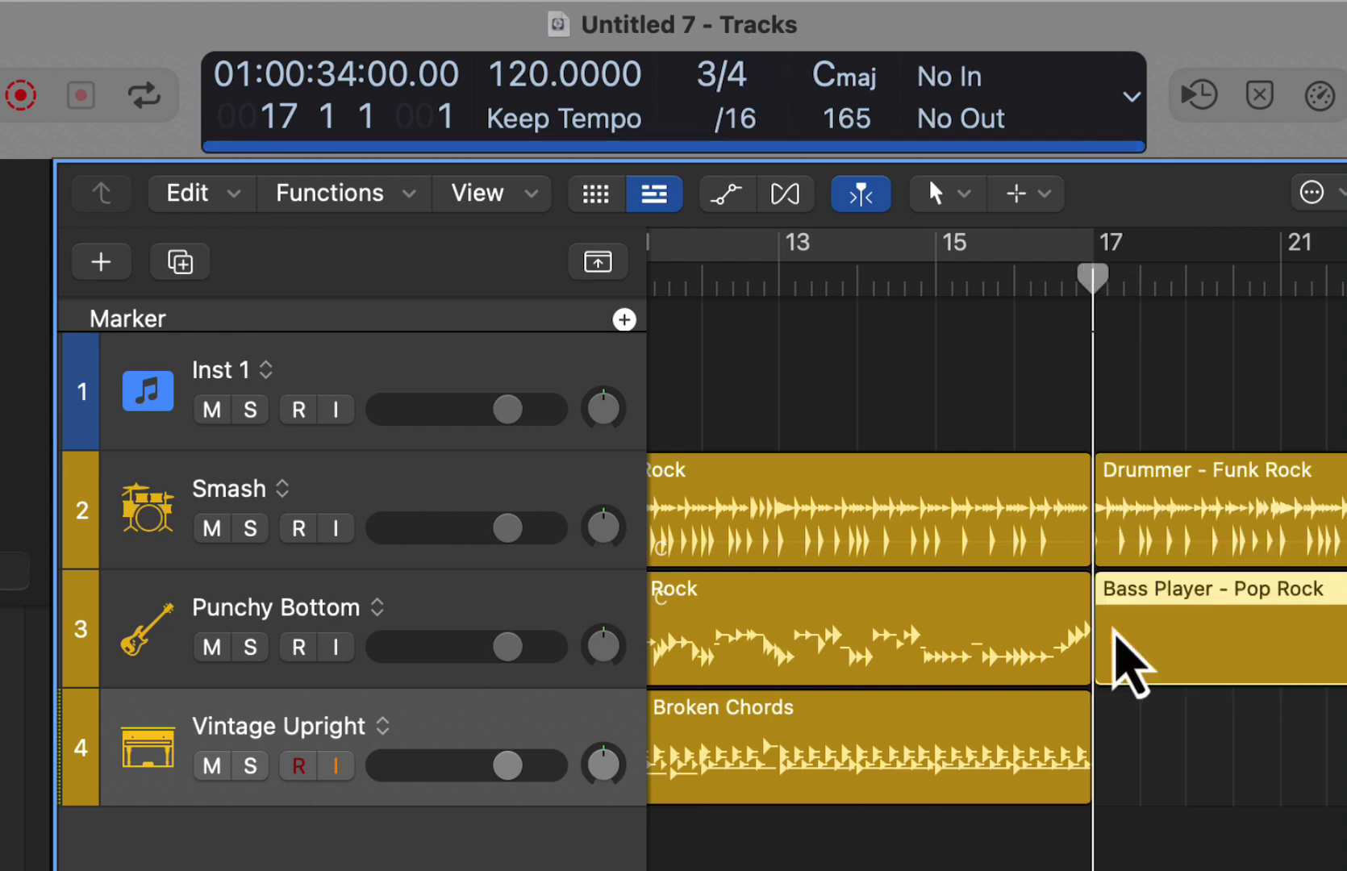
click(1117, 747)
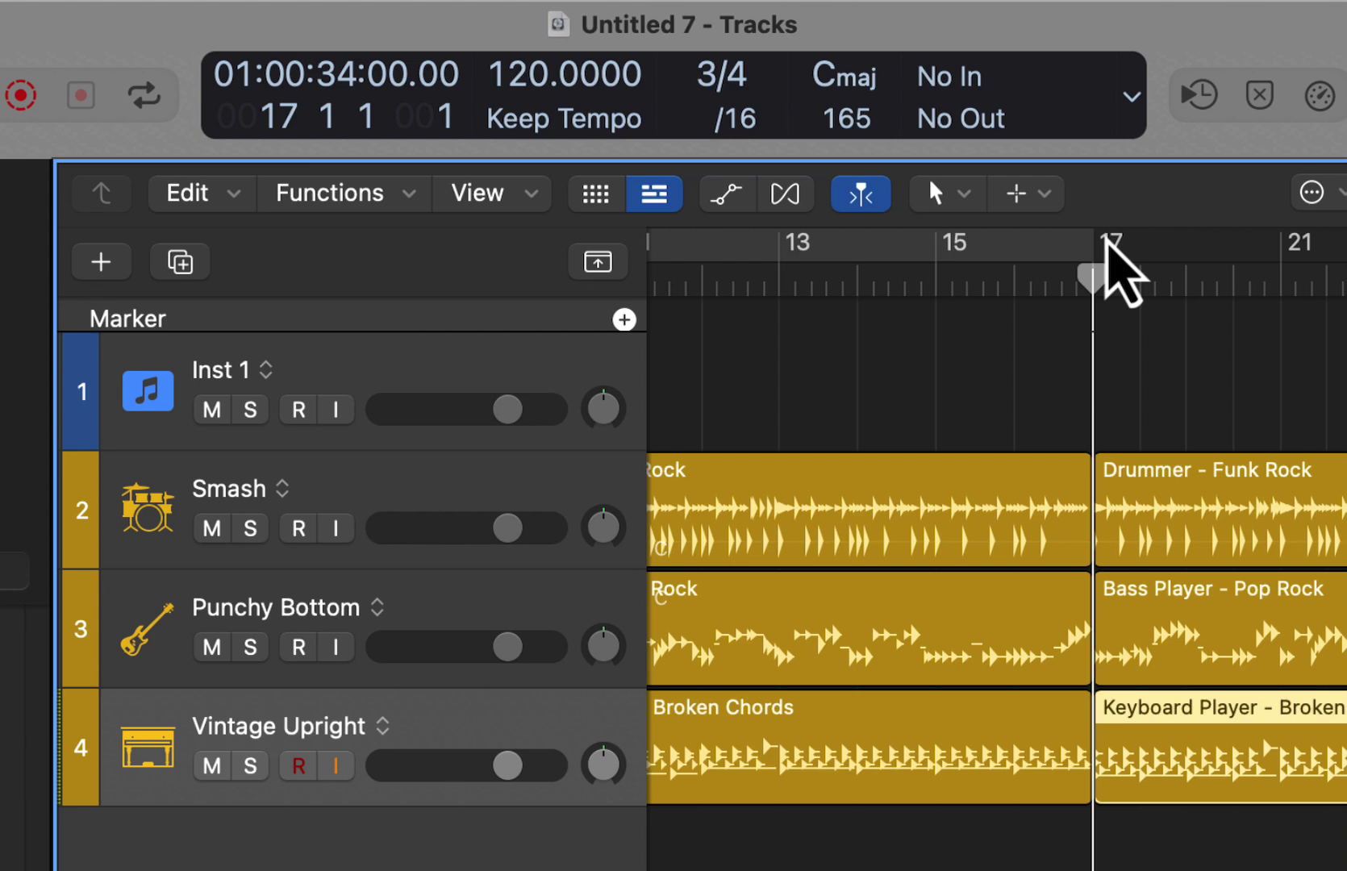
drag(1106, 241, 1338, 242)
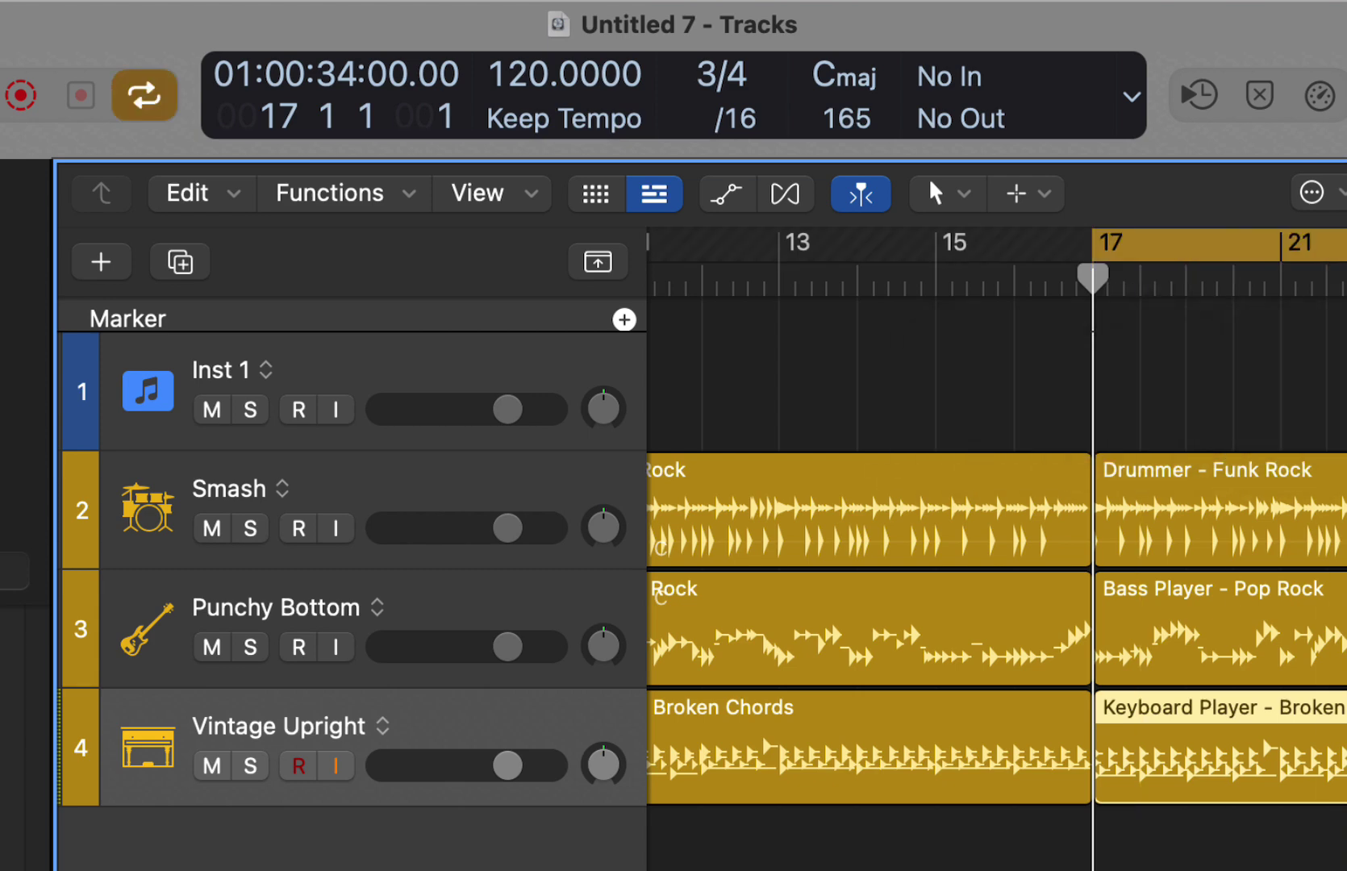
key(space)
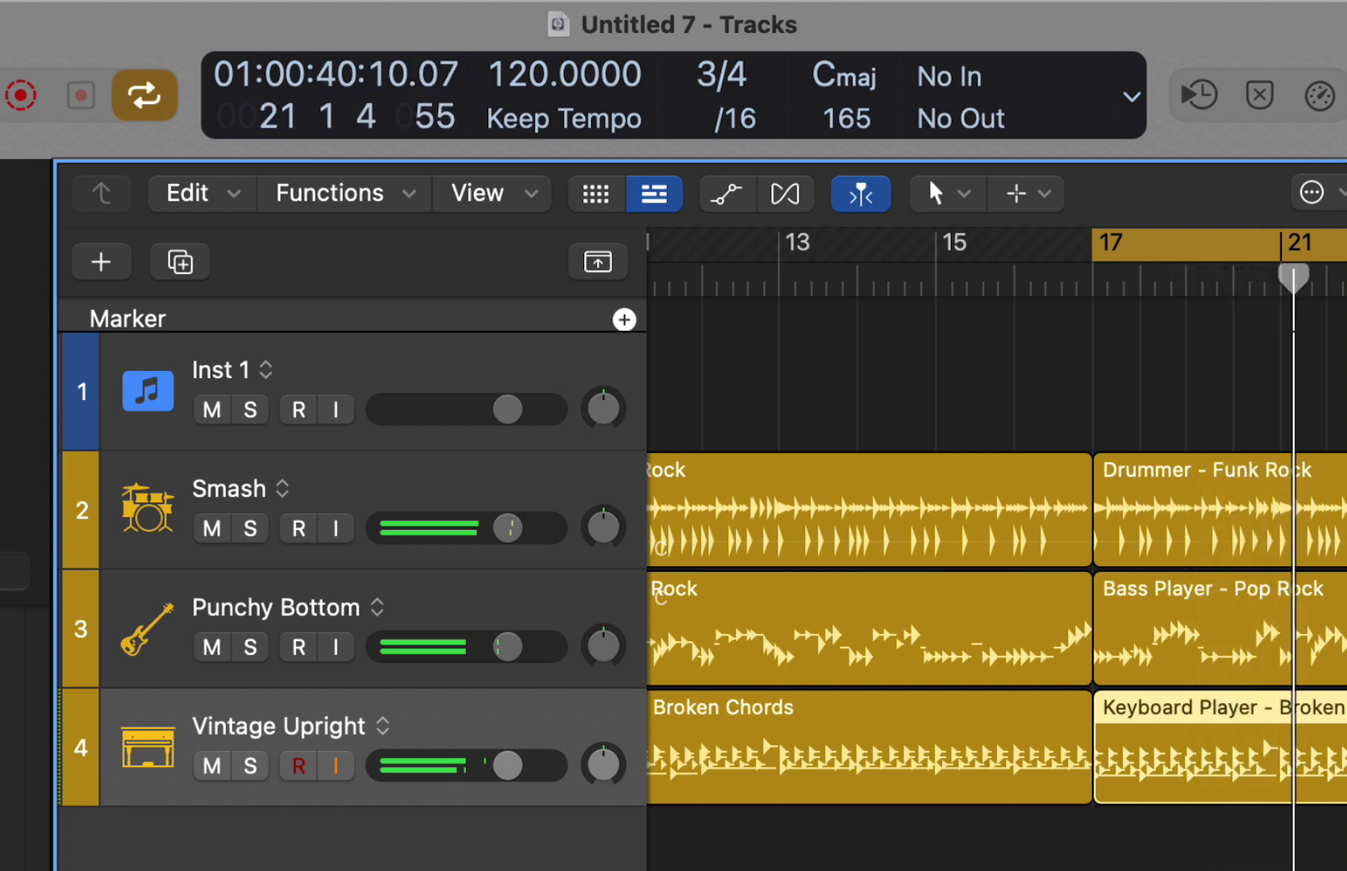
Show the global tracks and copy the C–G–A chord progression to bar 23, then play.
key(g)
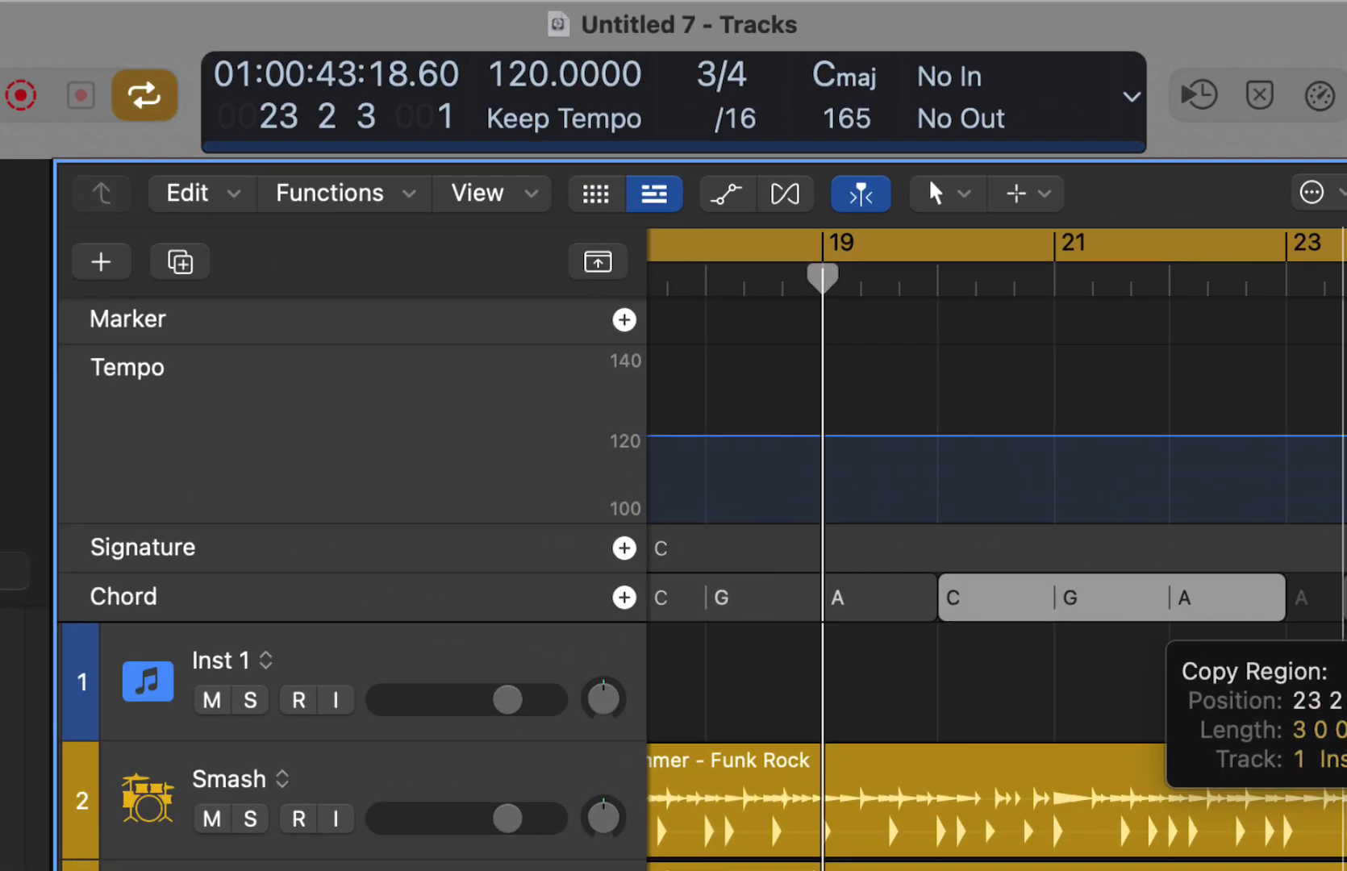
drag(1330, 629, 1292, 631)
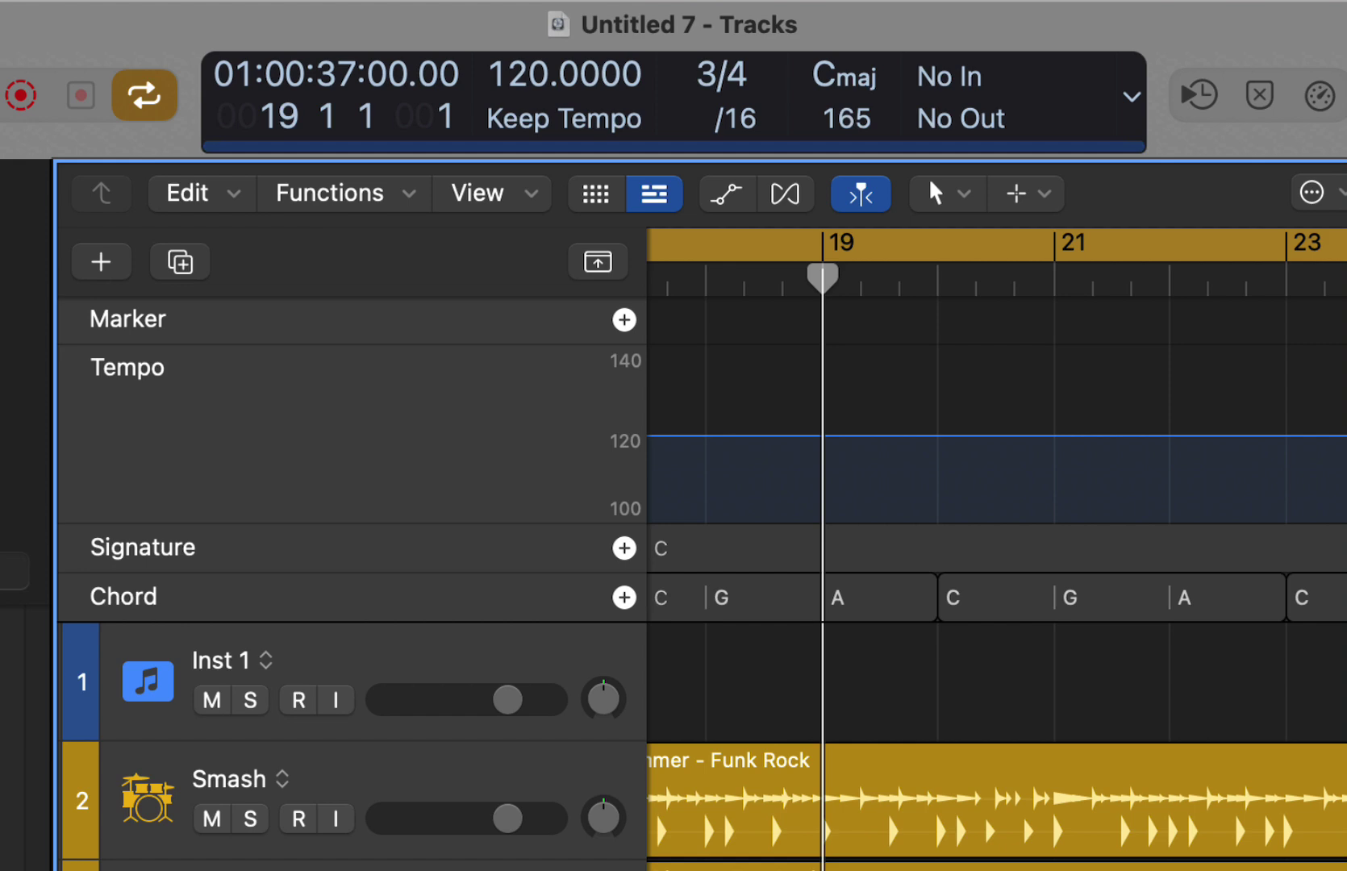
key(space)
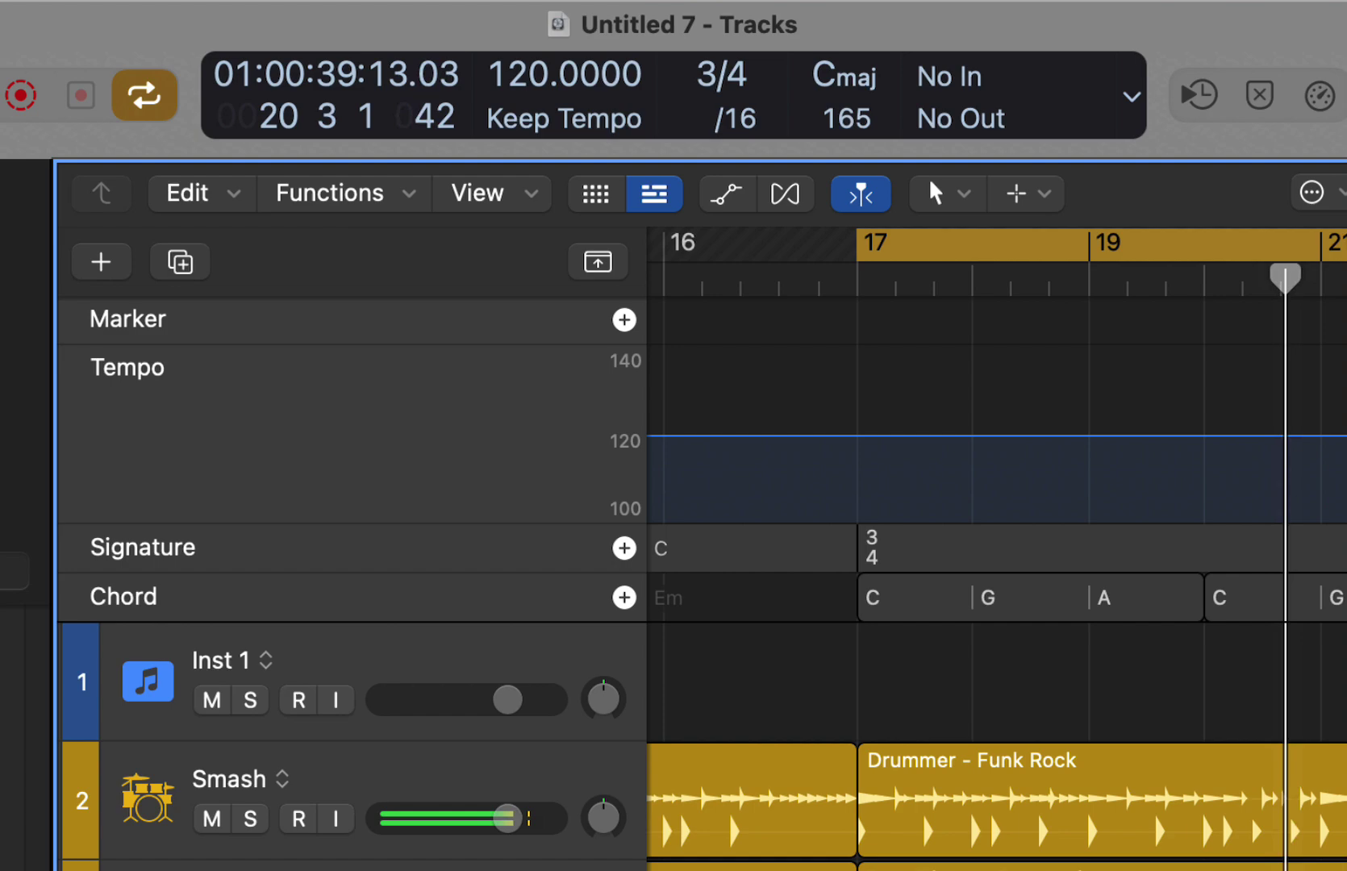
Open the drummer region in the Session Player editor, then close it and zoom out the tracks.
key(space)
double_click(1135, 807)
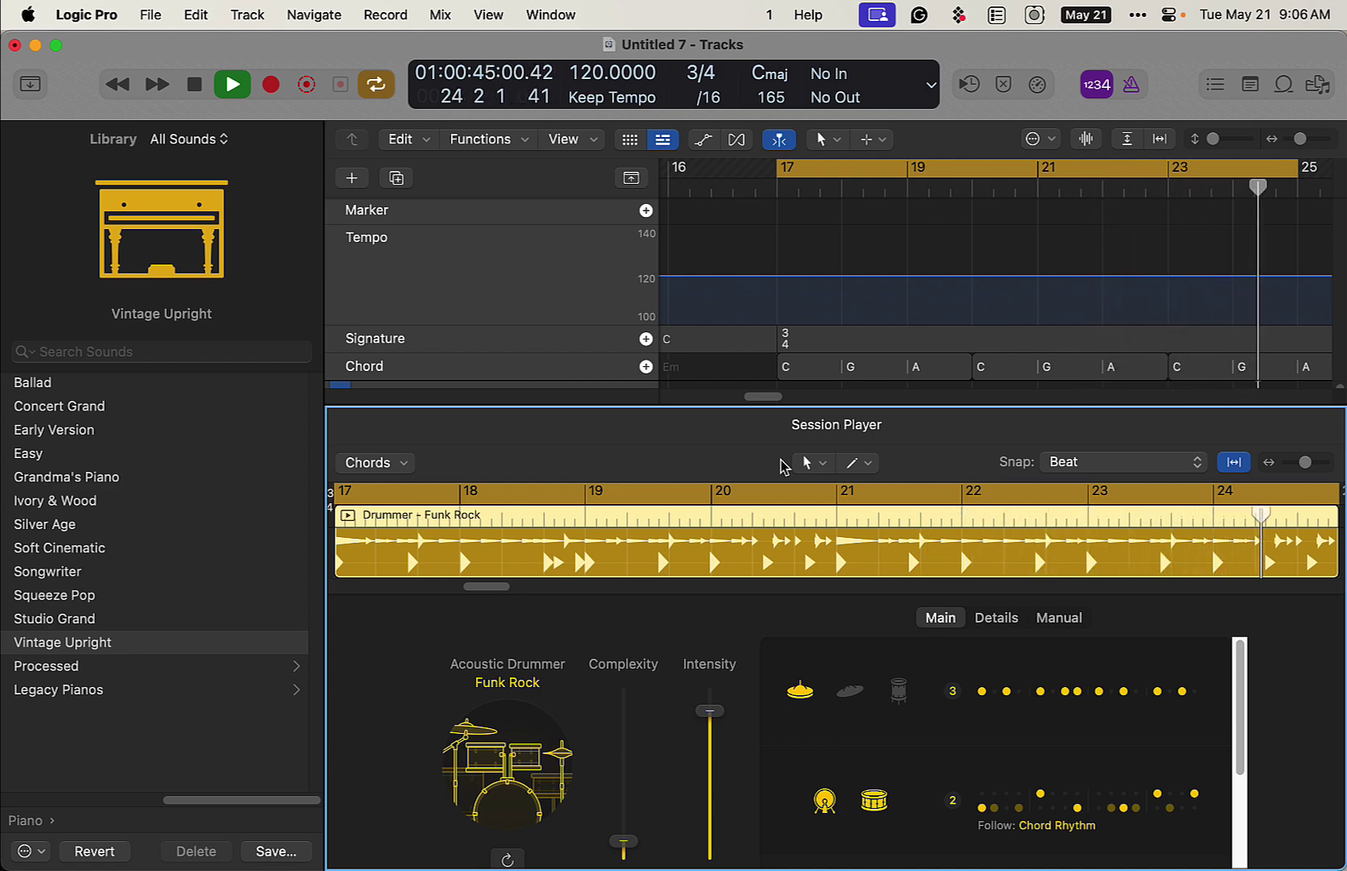
key(space)
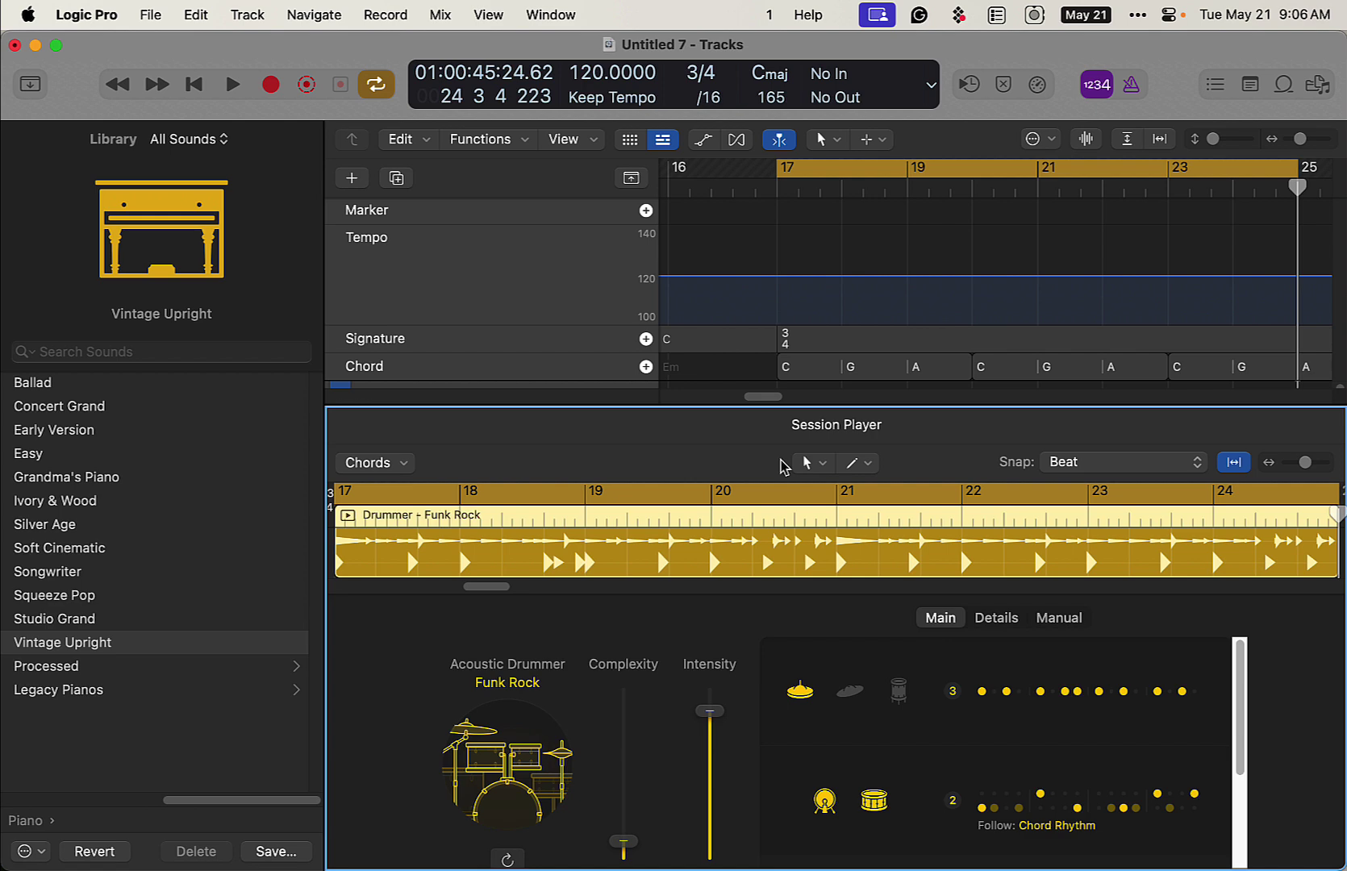
key(e)
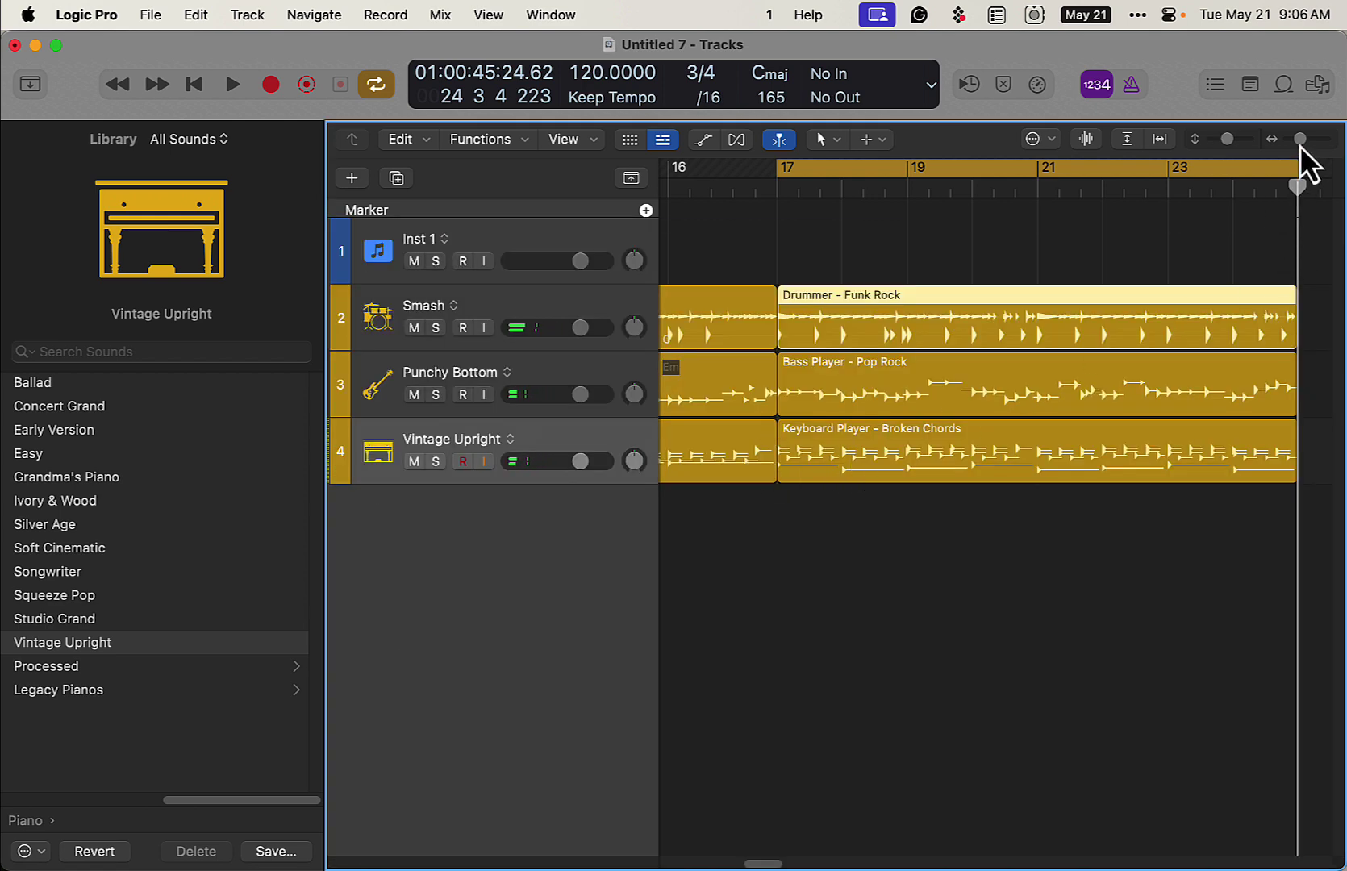
drag(1300, 141, 1298, 141)
drag(748, 864, 769, 863)
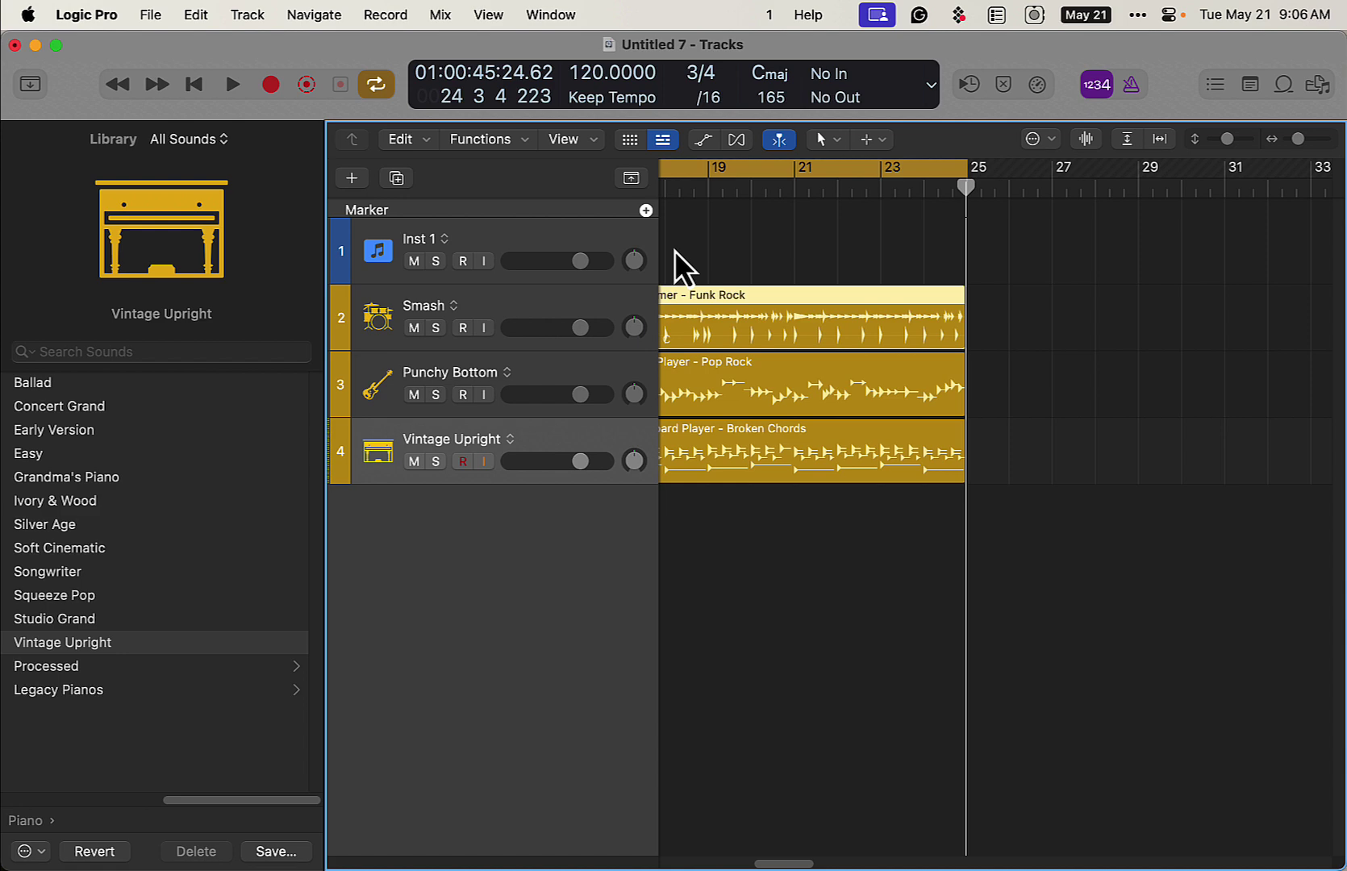
Lower the Pop Rock bass region's complexity in the Session Player editor.
click(512, 306)
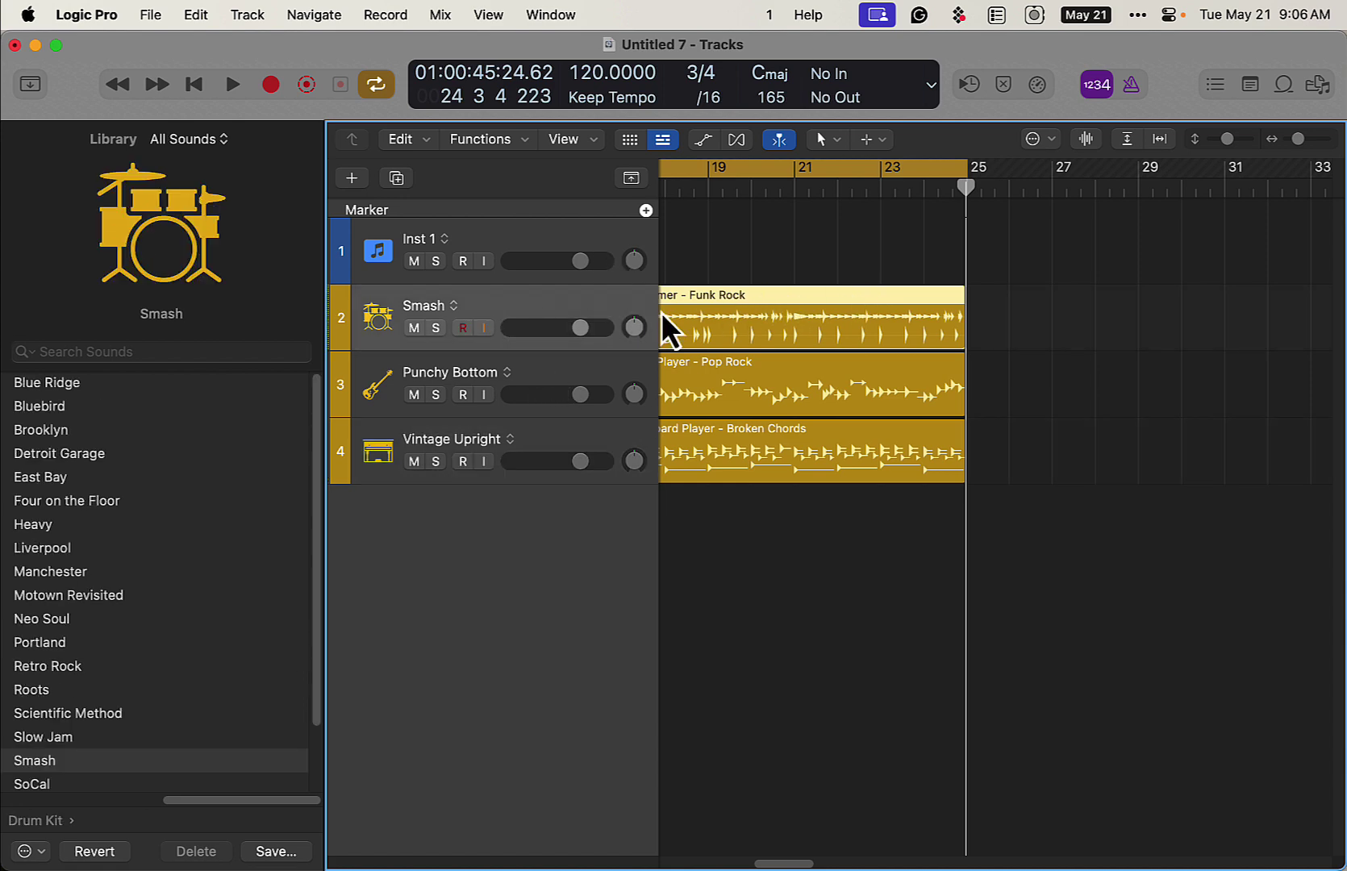
double_click(734, 387)
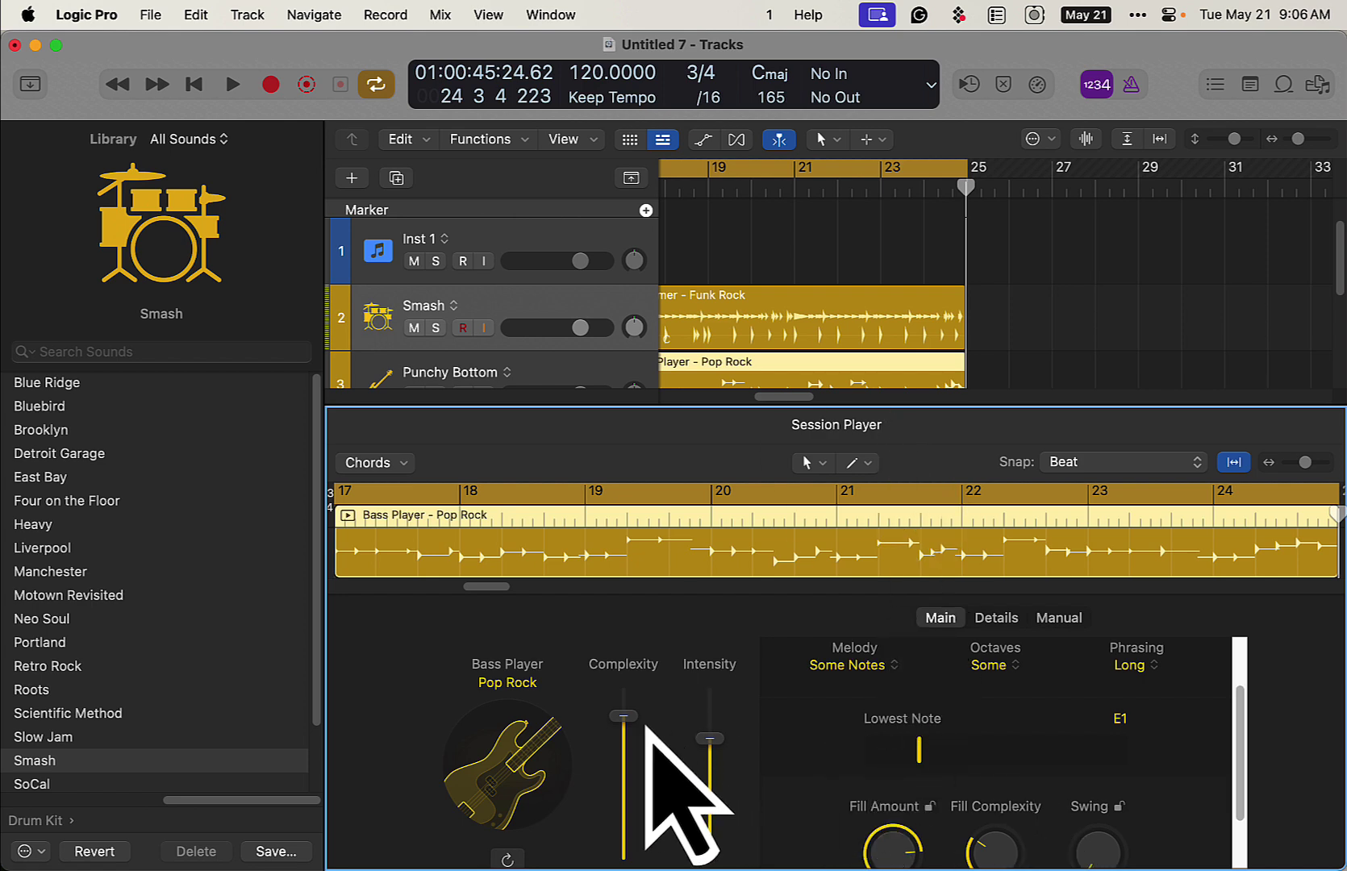
drag(623, 715, 626, 819)
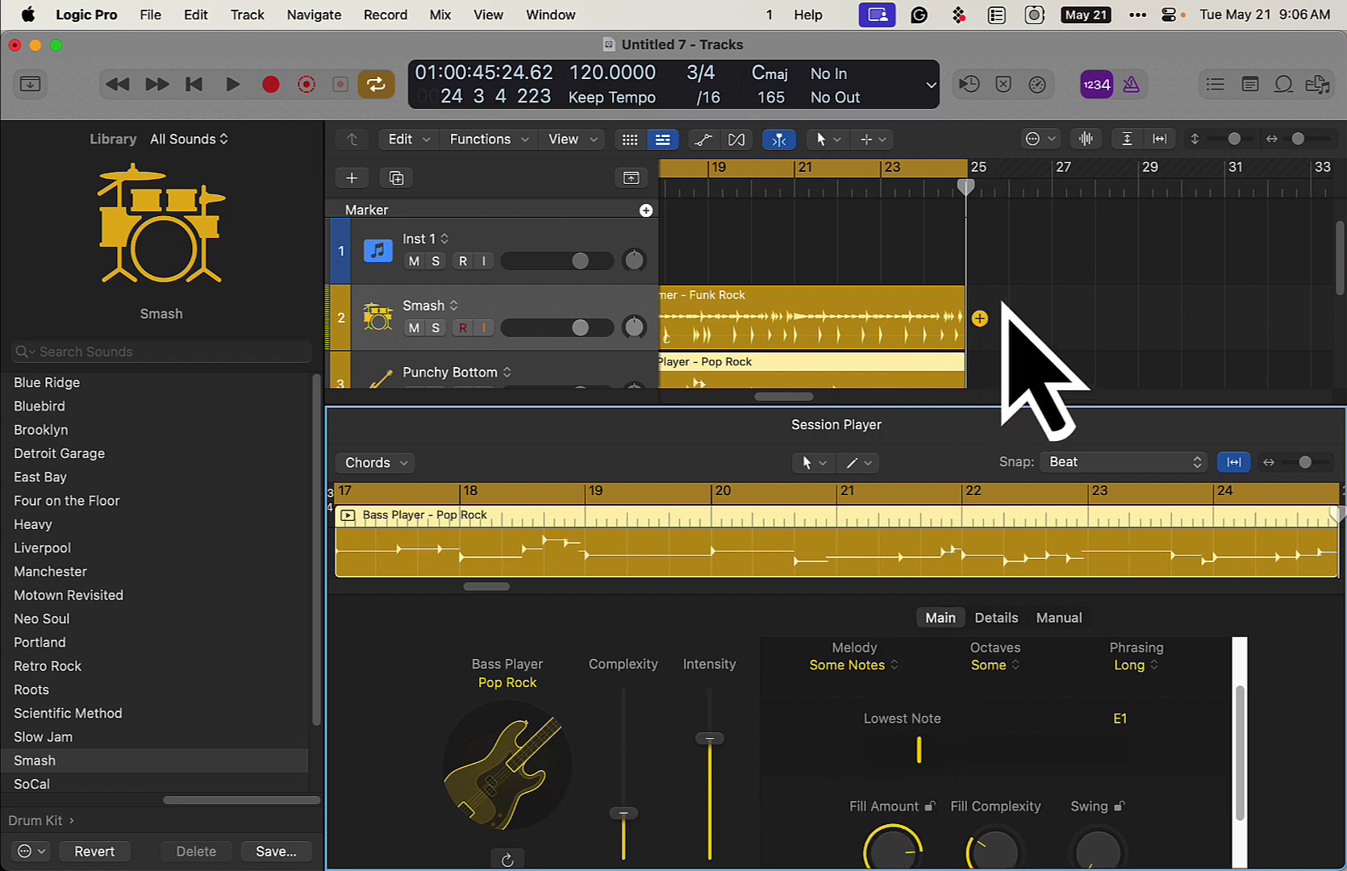
scroll(1008, 331, down, 2)
Switch the Broken Chords keyboard region to the Arpeggiated style with higher intensity.
scroll(1009, 322, down, 2)
click(867, 322)
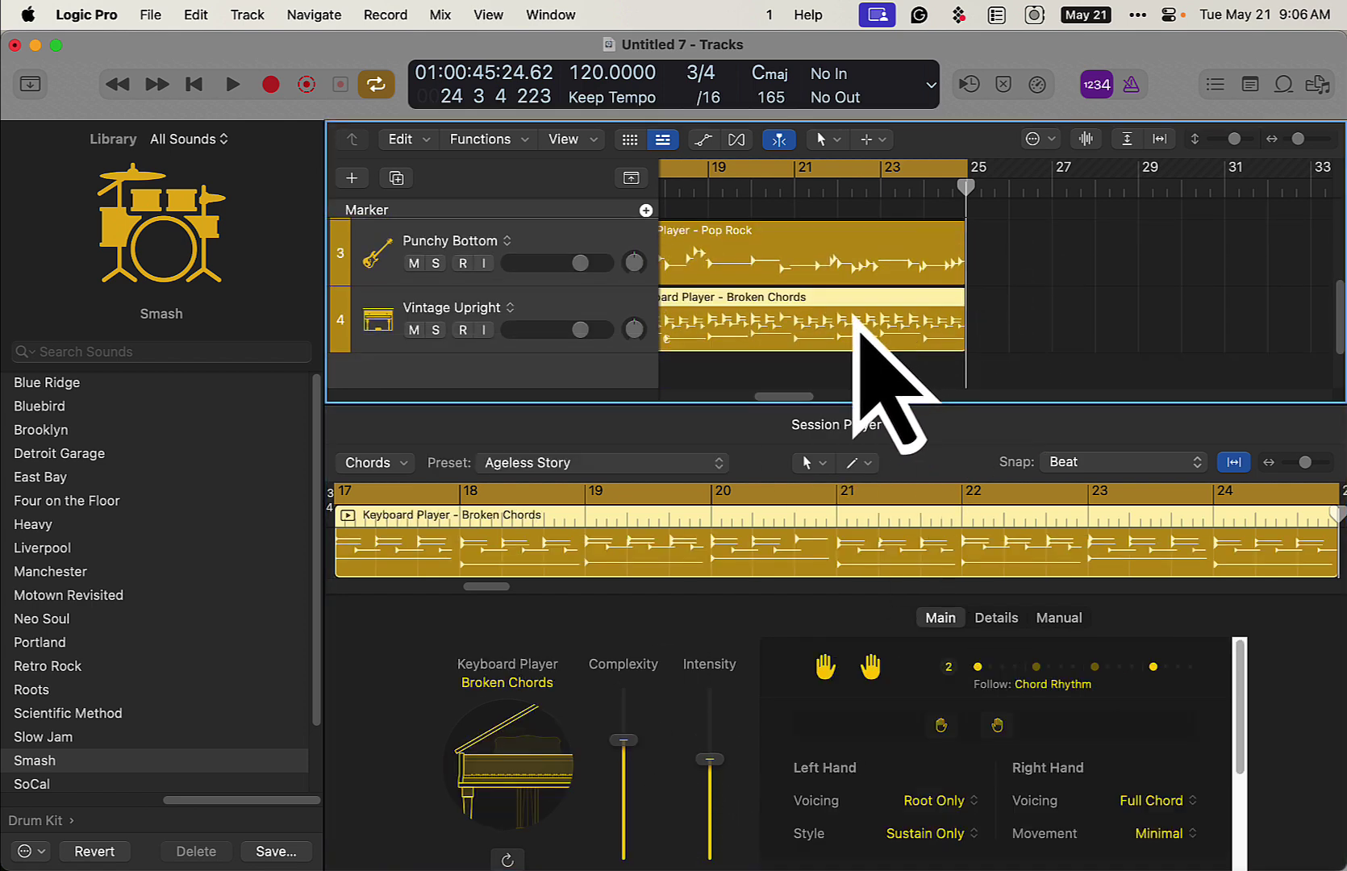
click(516, 762)
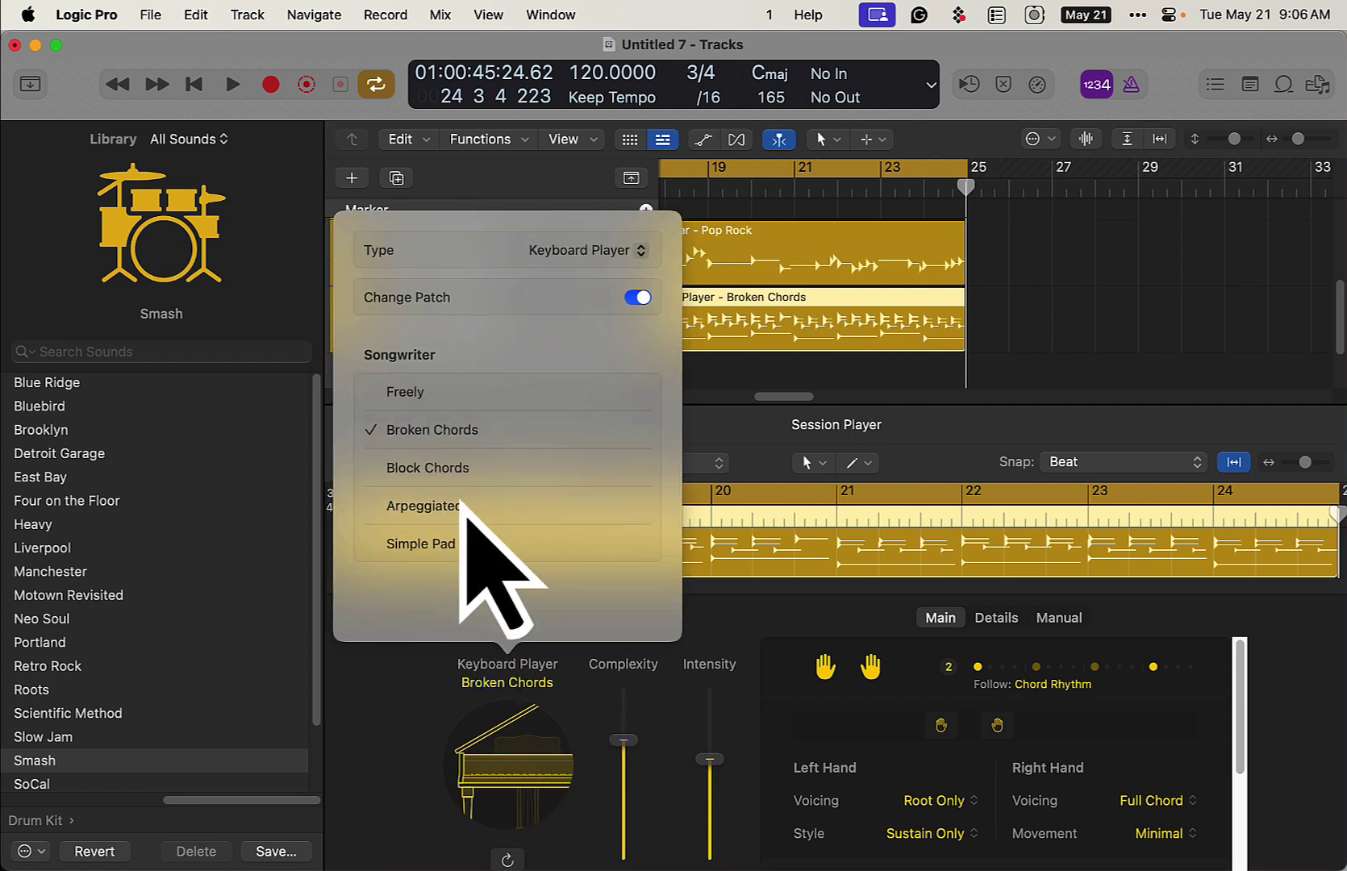
click(475, 505)
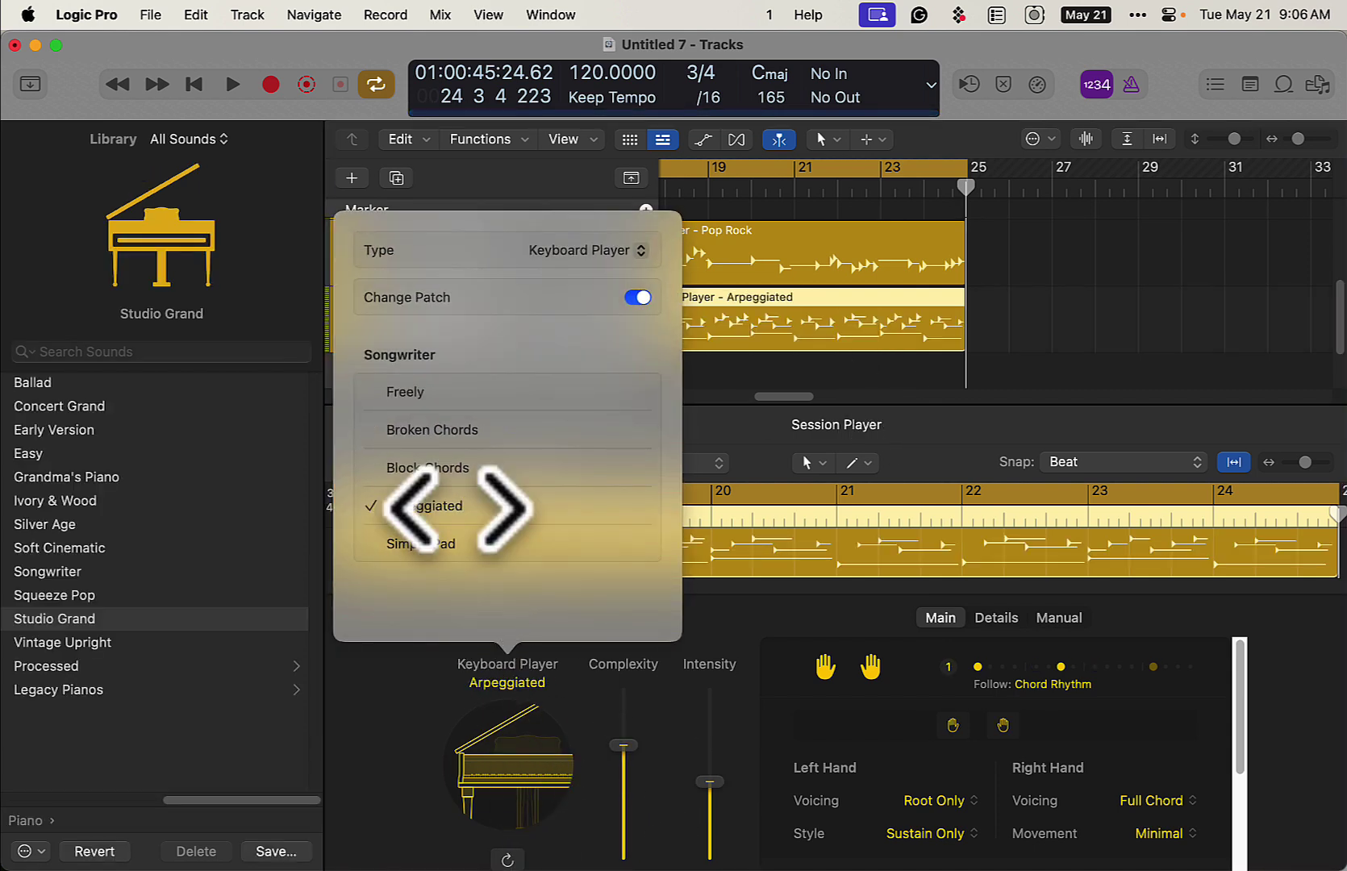
click(655, 803)
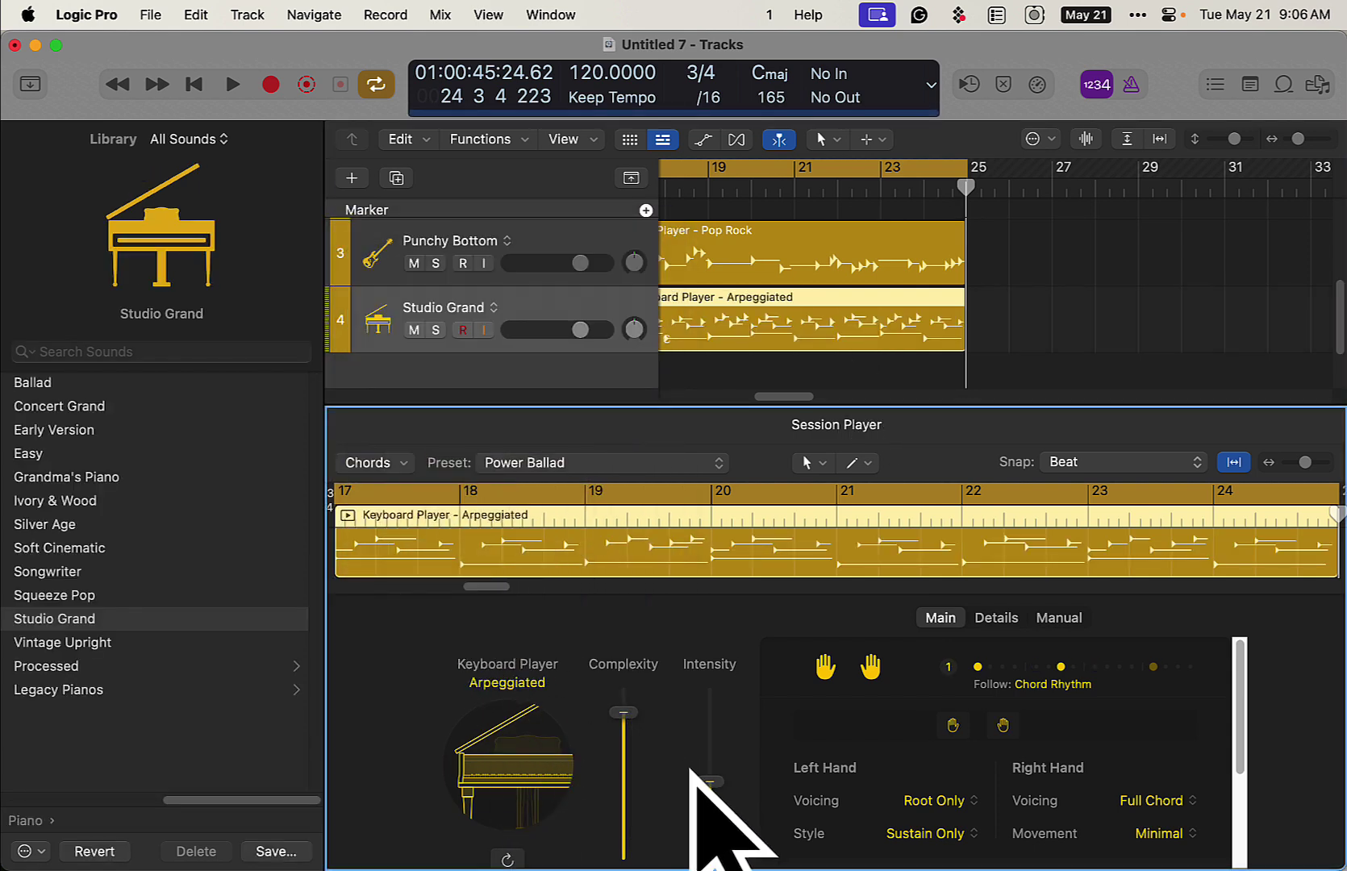
drag(711, 758, 710, 732)
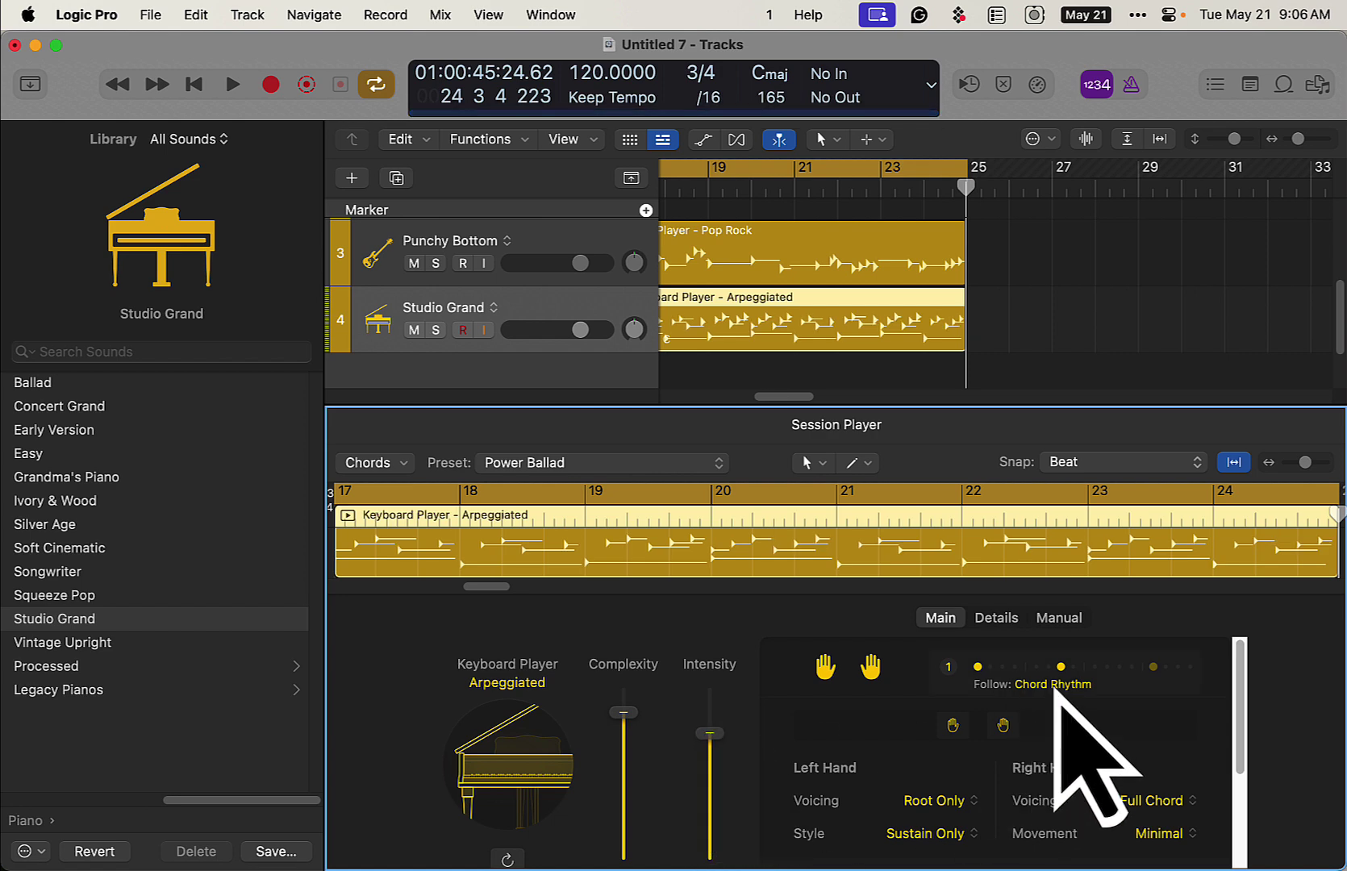
Hide the Library, raise the keyboard fill amount to 86%, and play.
key(y)
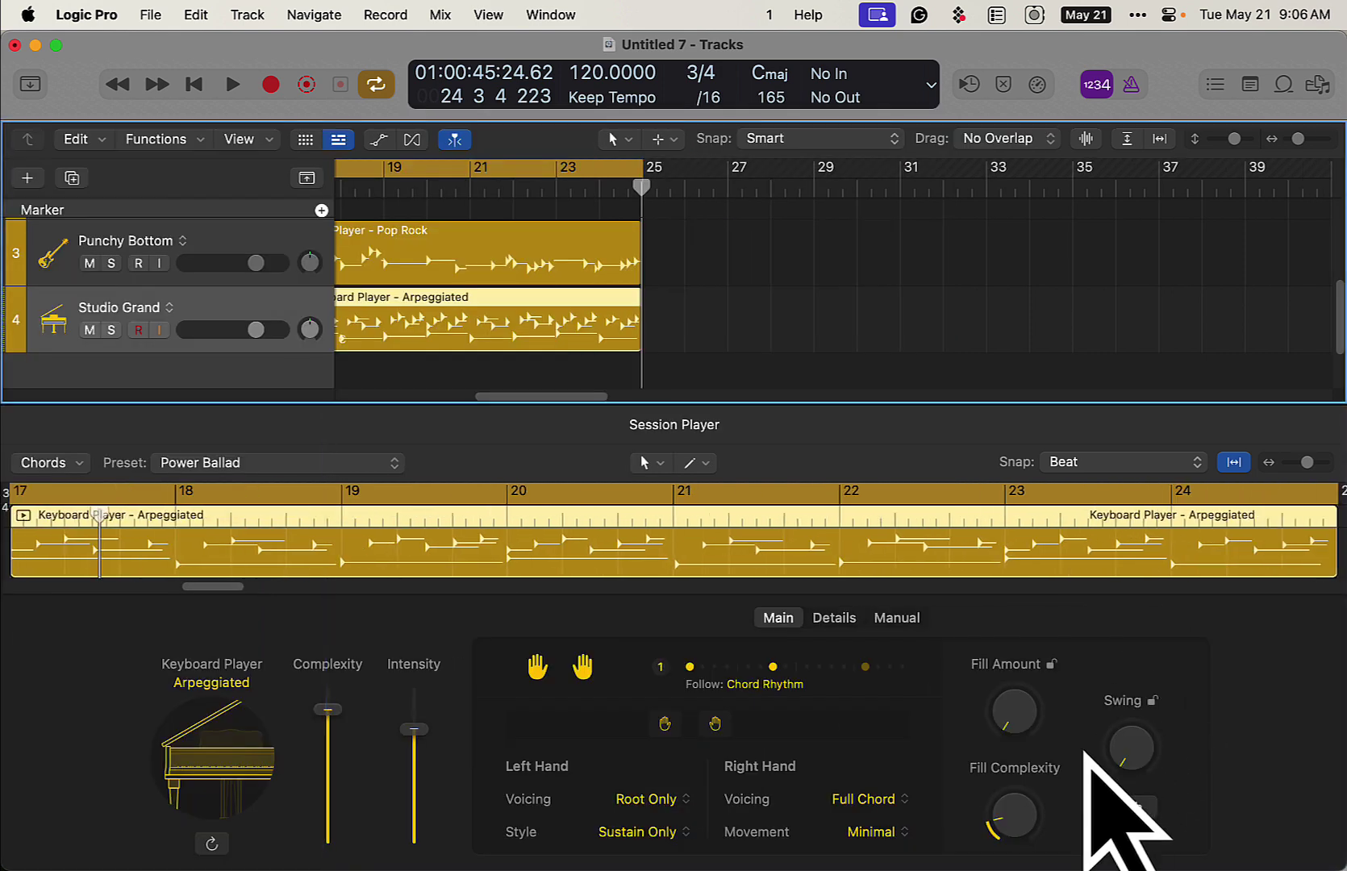
drag(1014, 710, 1001, 435)
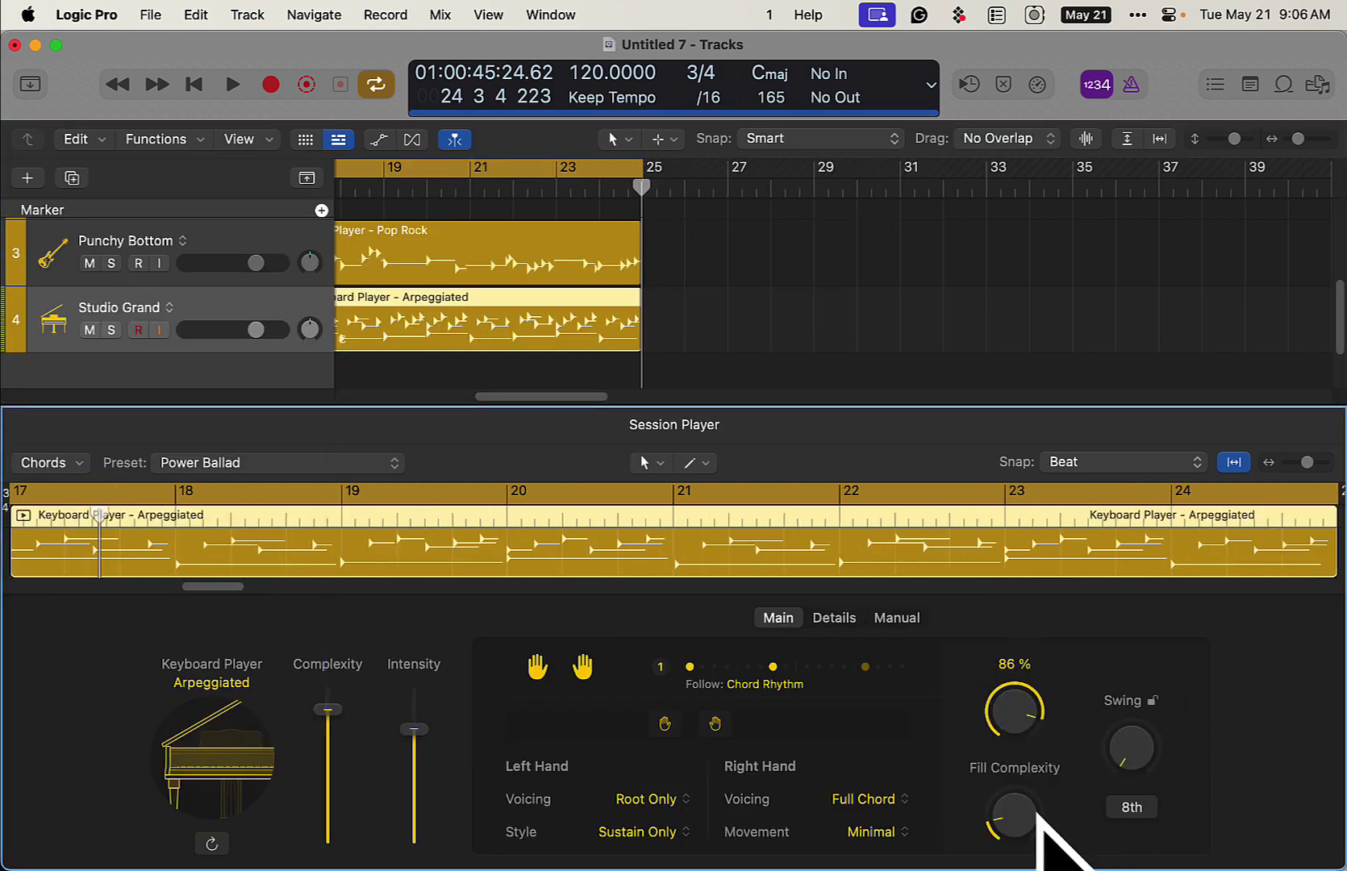
drag(1044, 830, 1012, 738)
key(space)
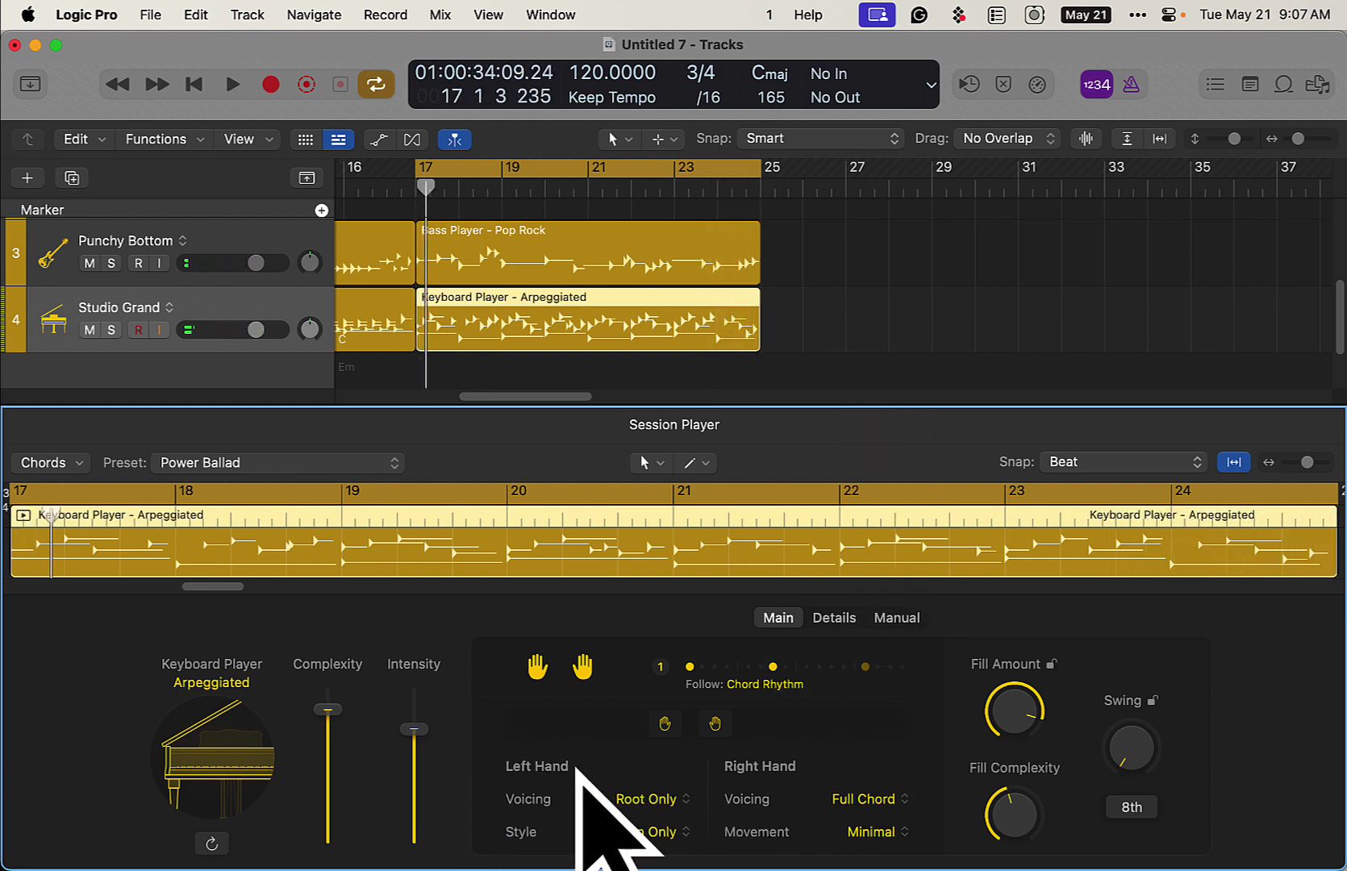
Change the keyboard part's style to Freely, reselect the region and audition it.
click(229, 735)
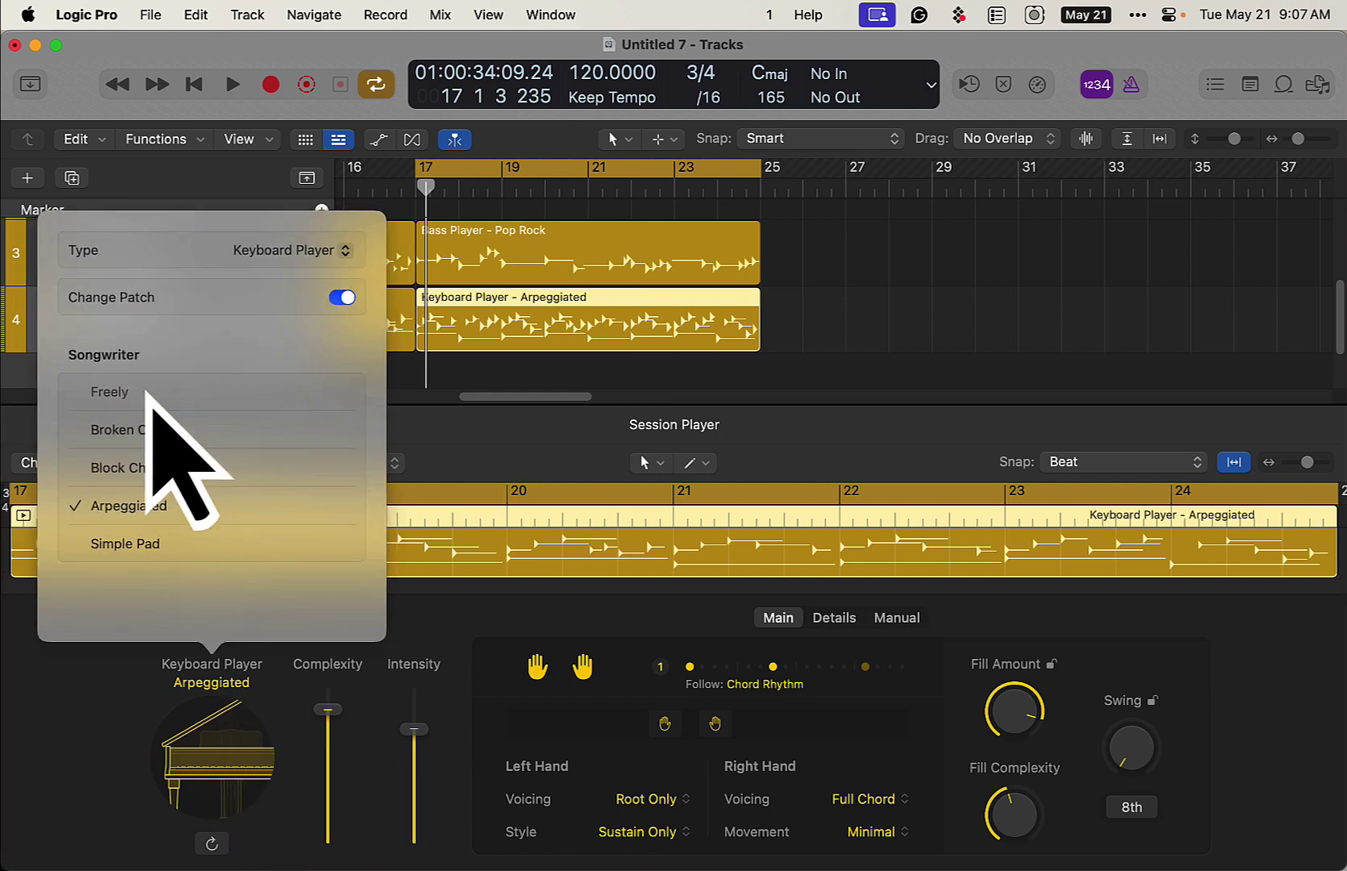
click(145, 392)
click(905, 343)
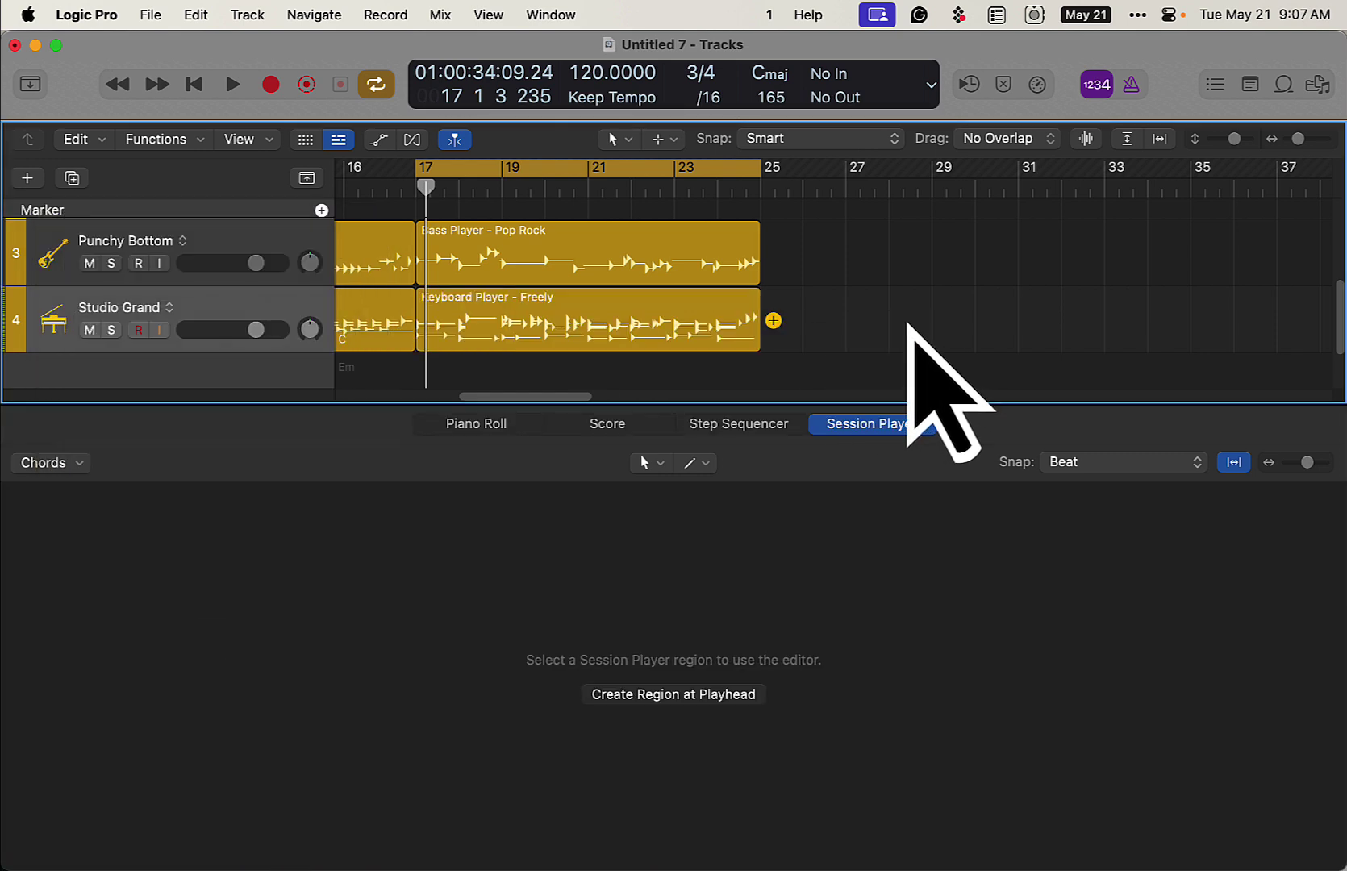
click(663, 330)
key(space)
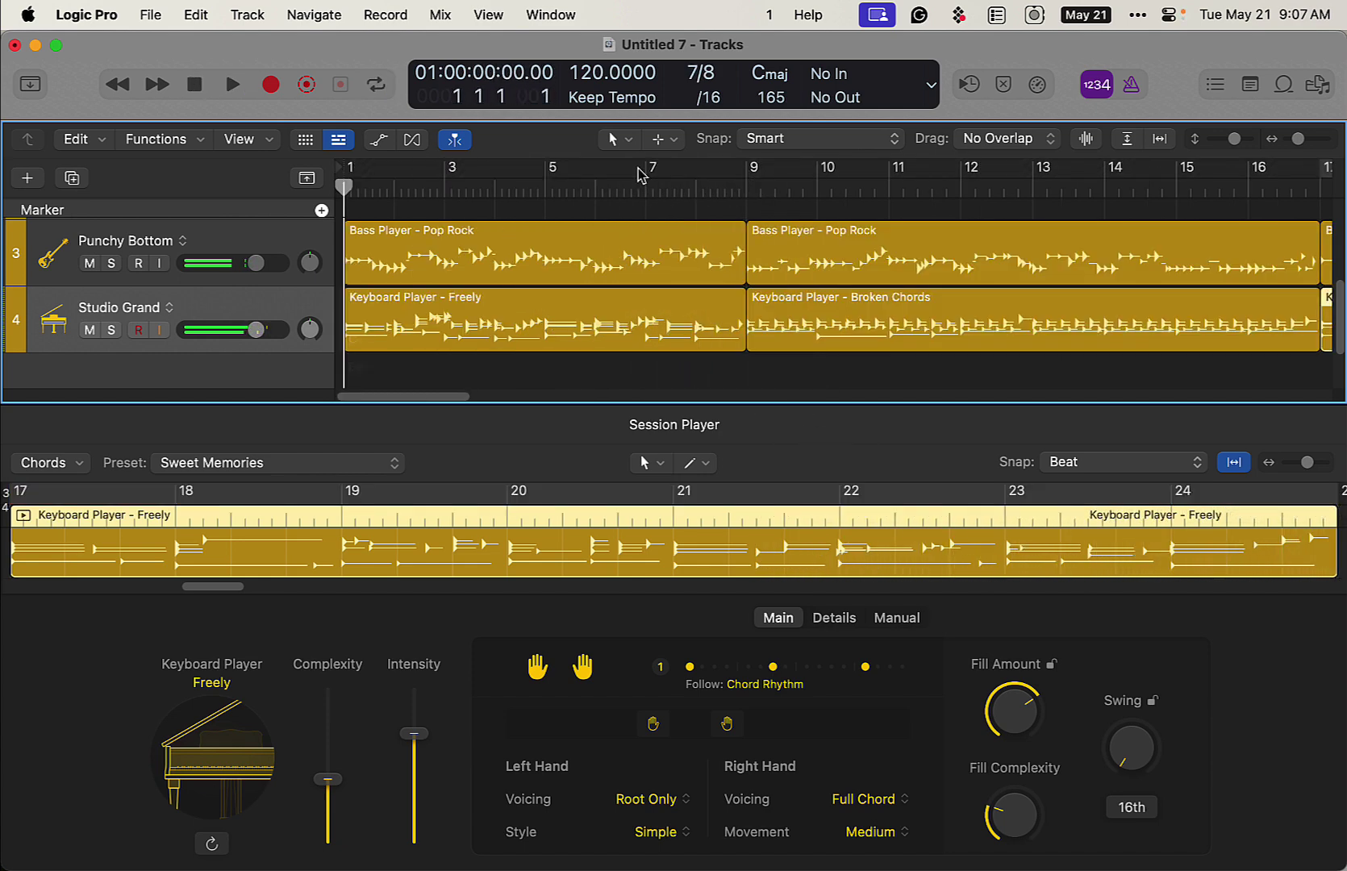
During playback, lower the Freely region's fill amount, its fill complexity to 14%, and its complexity.
key(space)
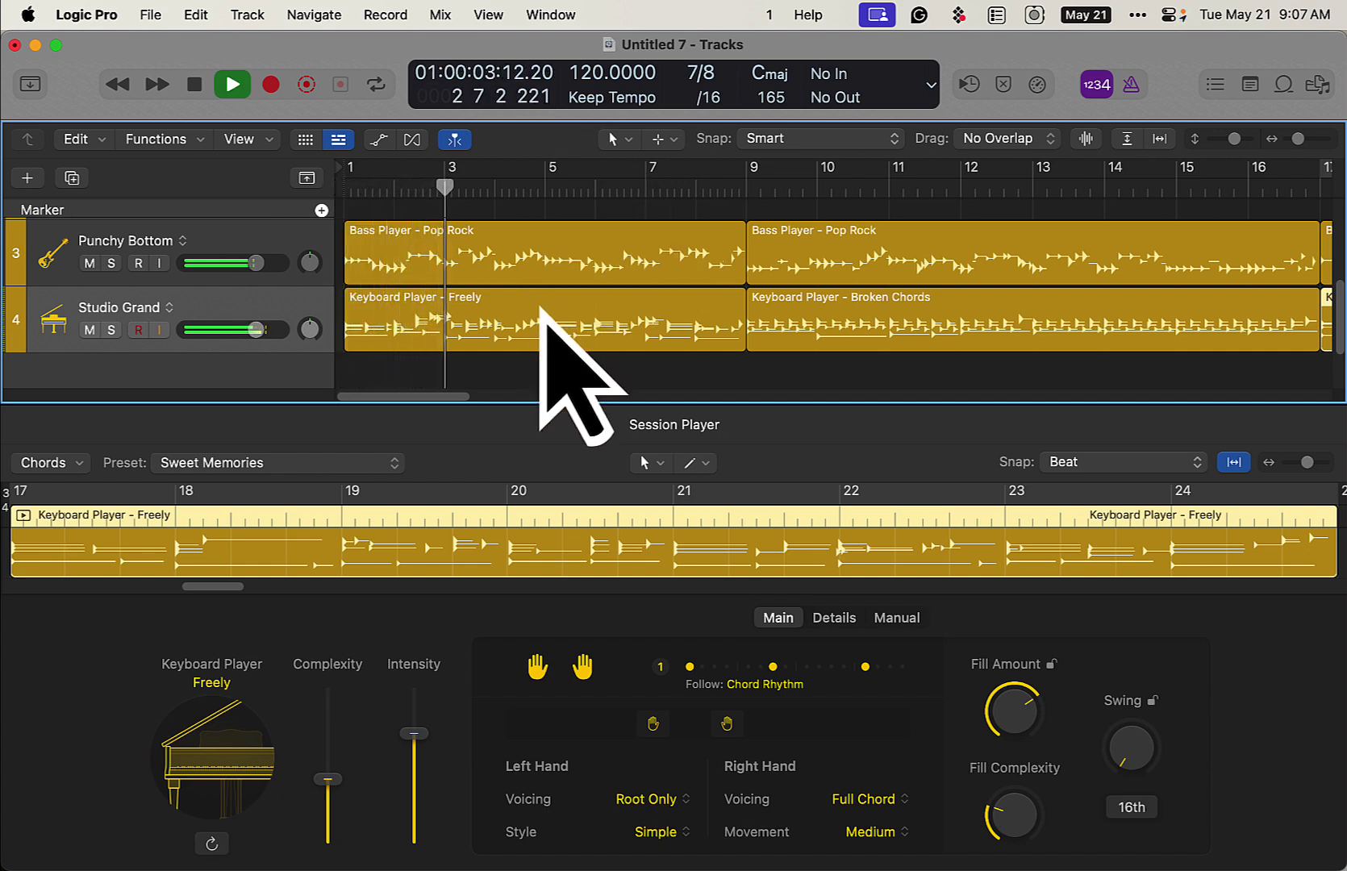
click(546, 319)
drag(1012, 702, 1017, 738)
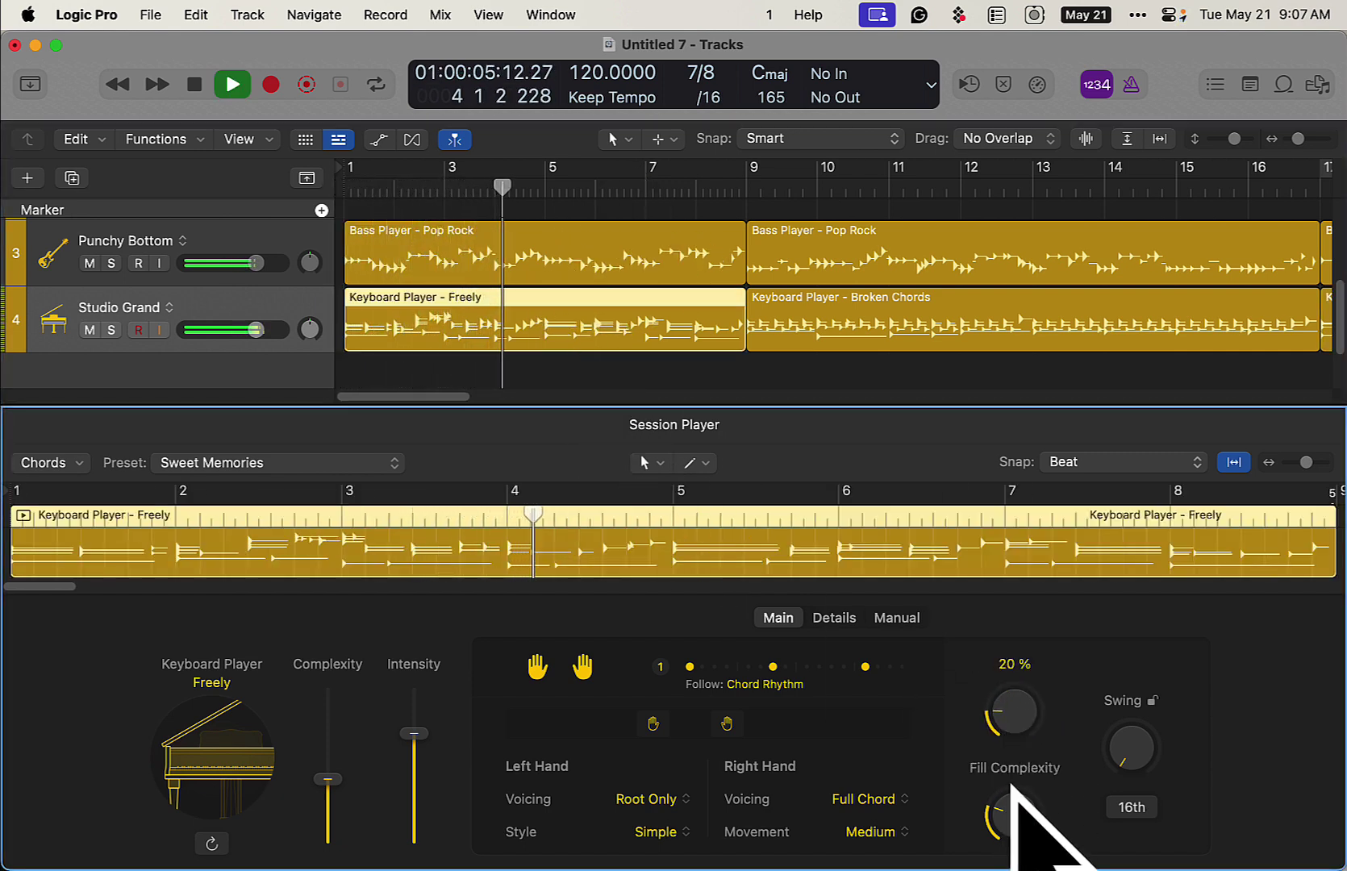
drag(1006, 819, 1007, 831)
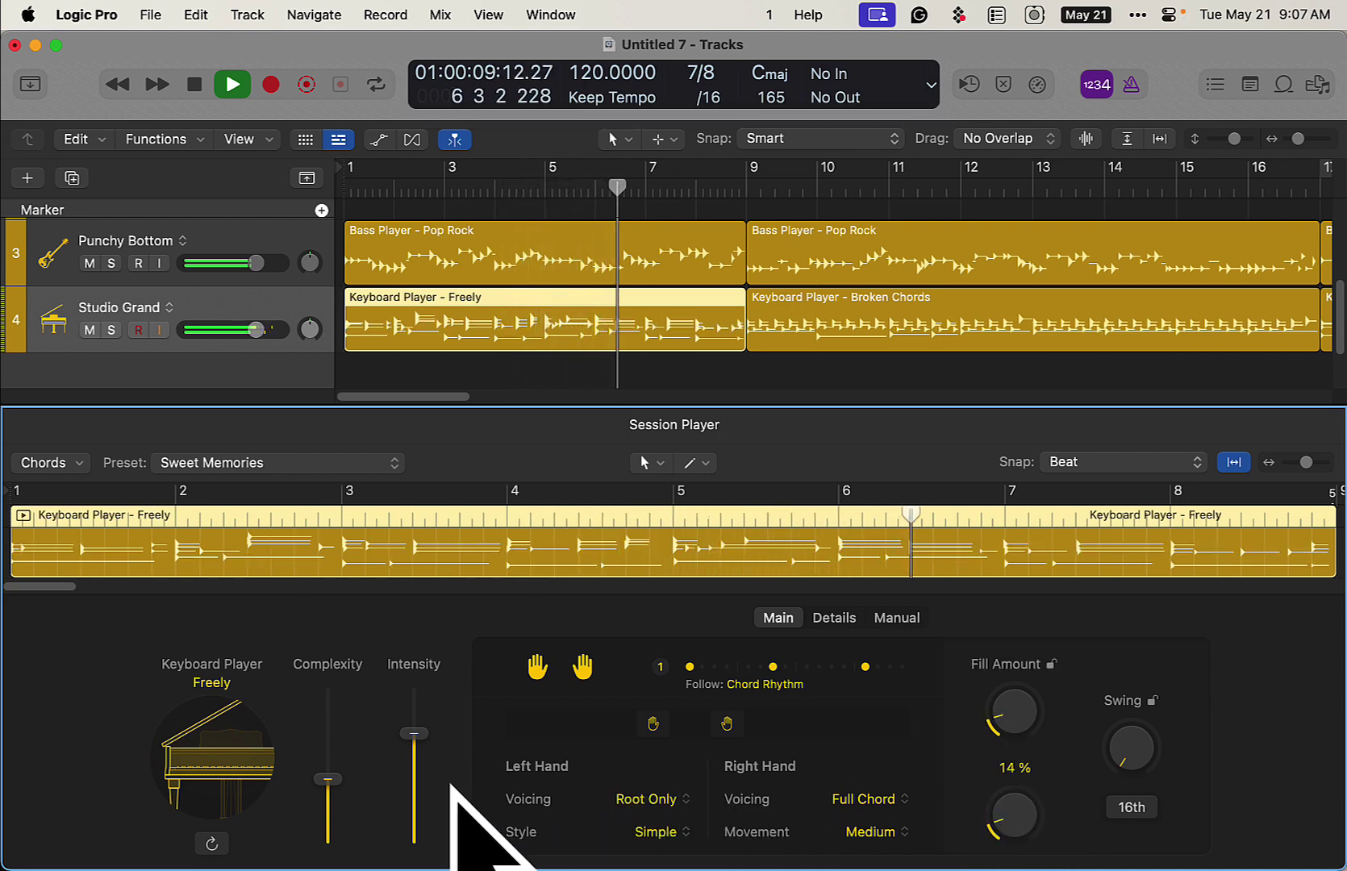
drag(329, 779, 337, 803)
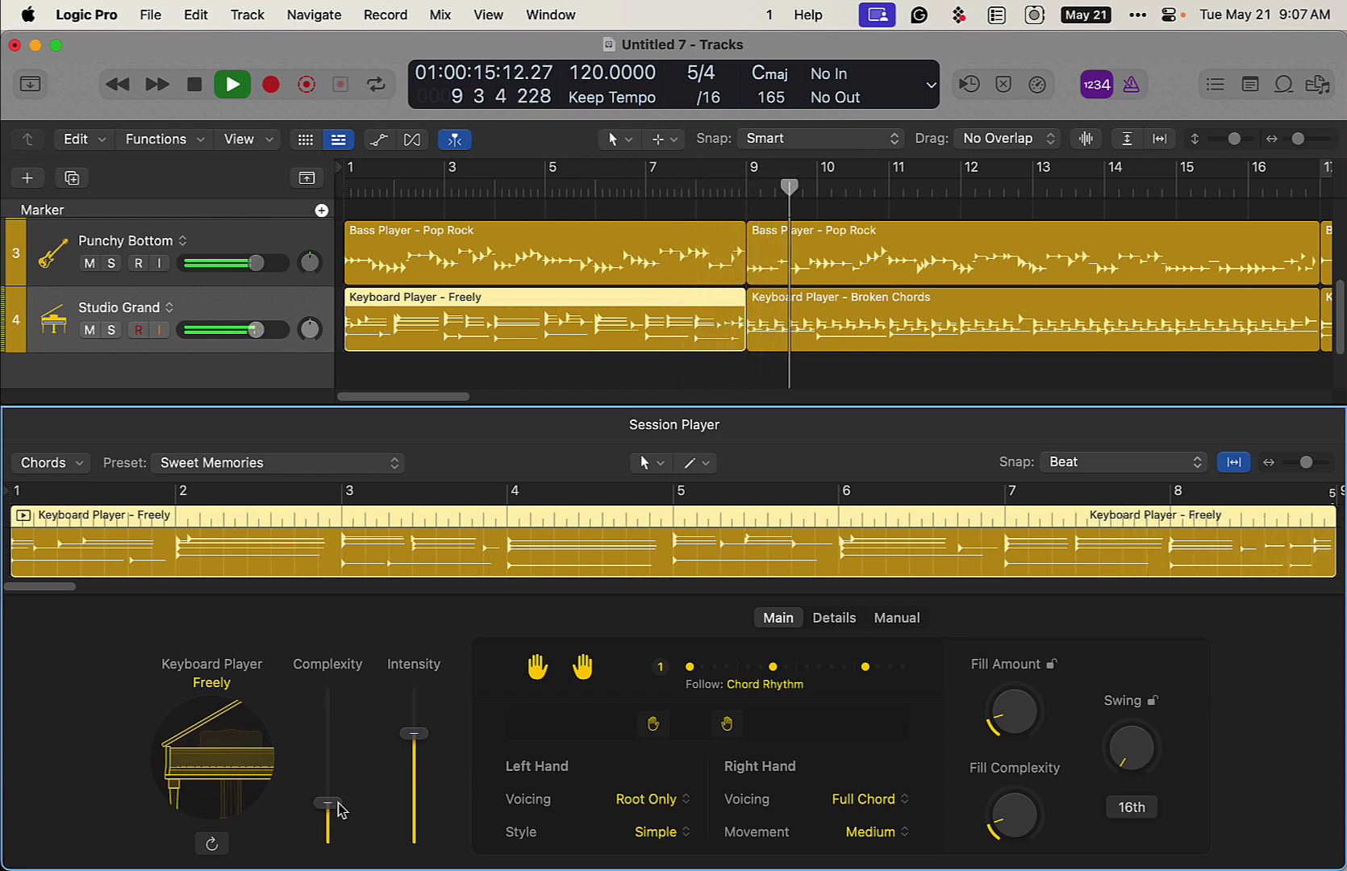
Lower the Funk Rock drummer region's complexity and reduce its fill amount to 11%.
scroll(859, 339, up, 2)
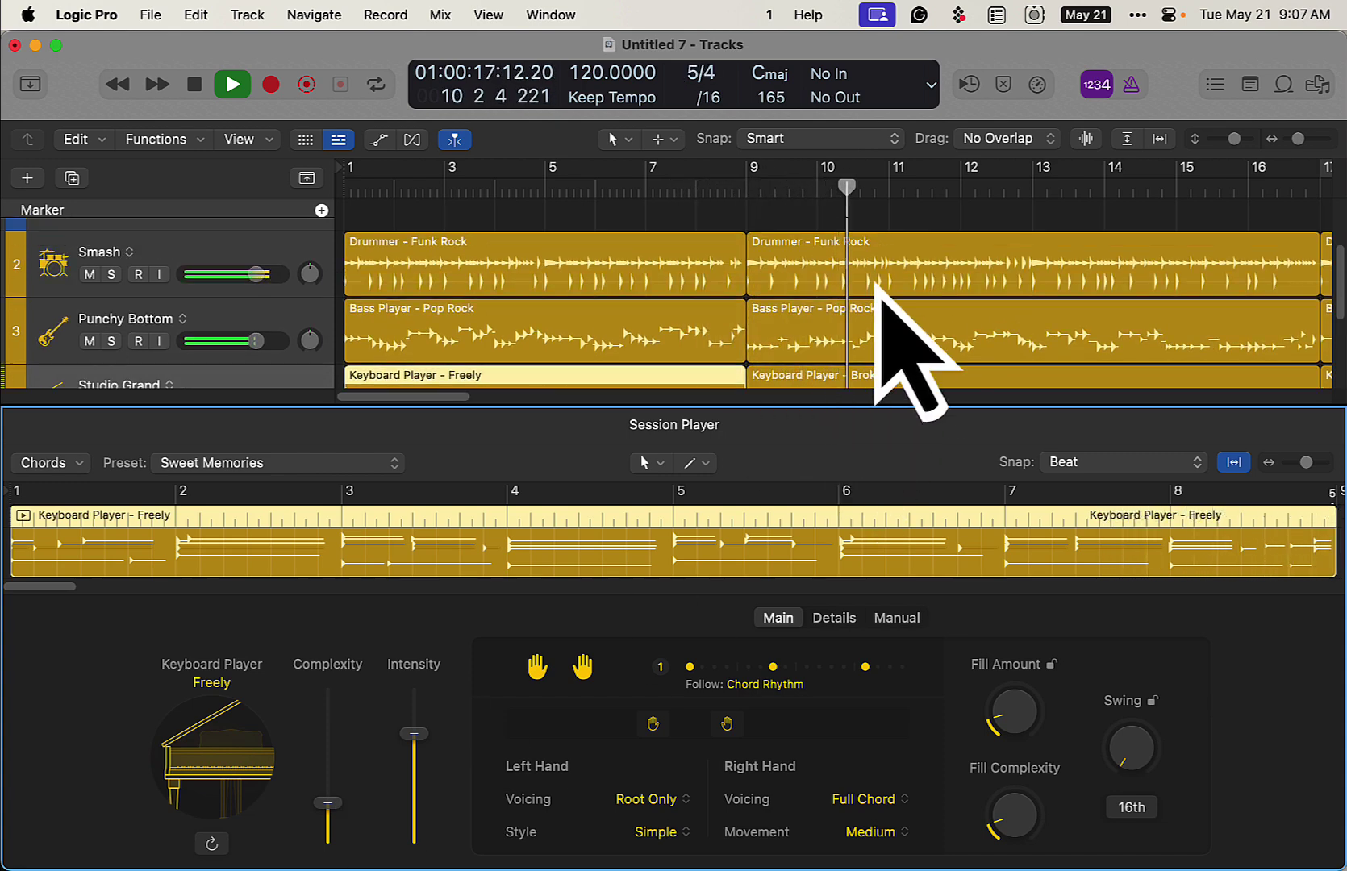
click(875, 279)
drag(328, 752, 338, 802)
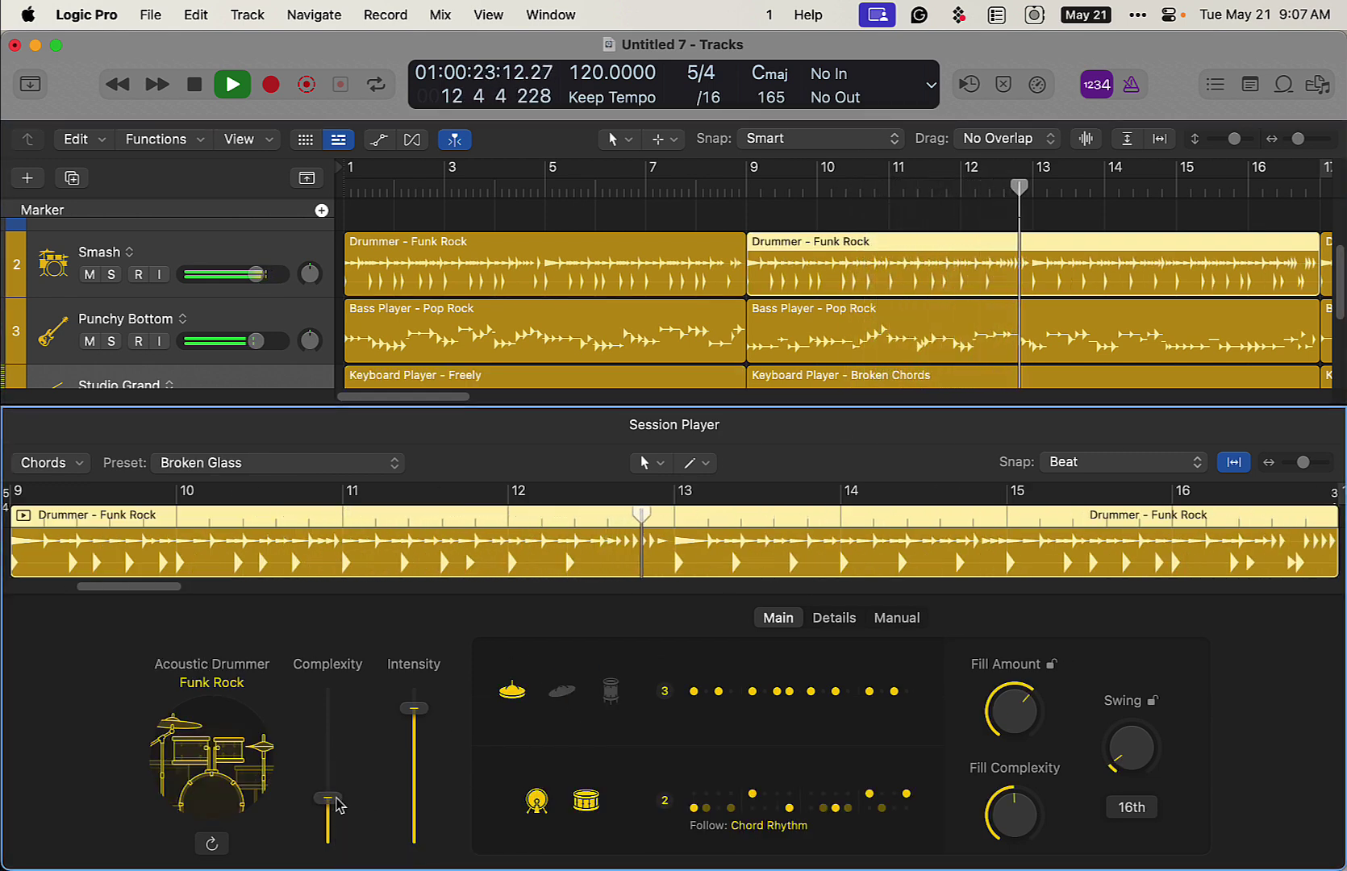
drag(986, 737, 1023, 732)
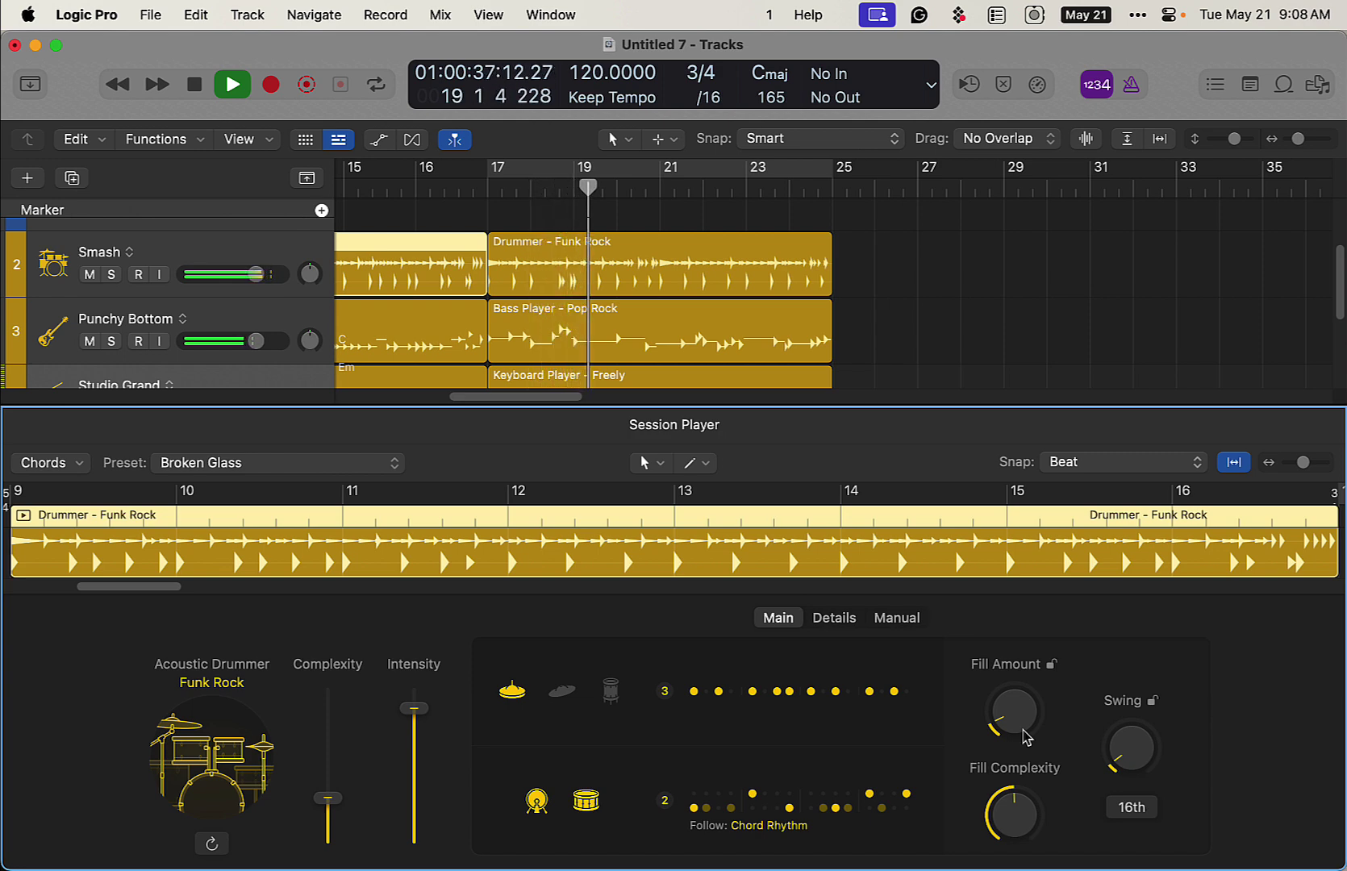
Raise the Fill Amount slightly on the bar-17 Bass Player – Pop Rock region.
click(750, 355)
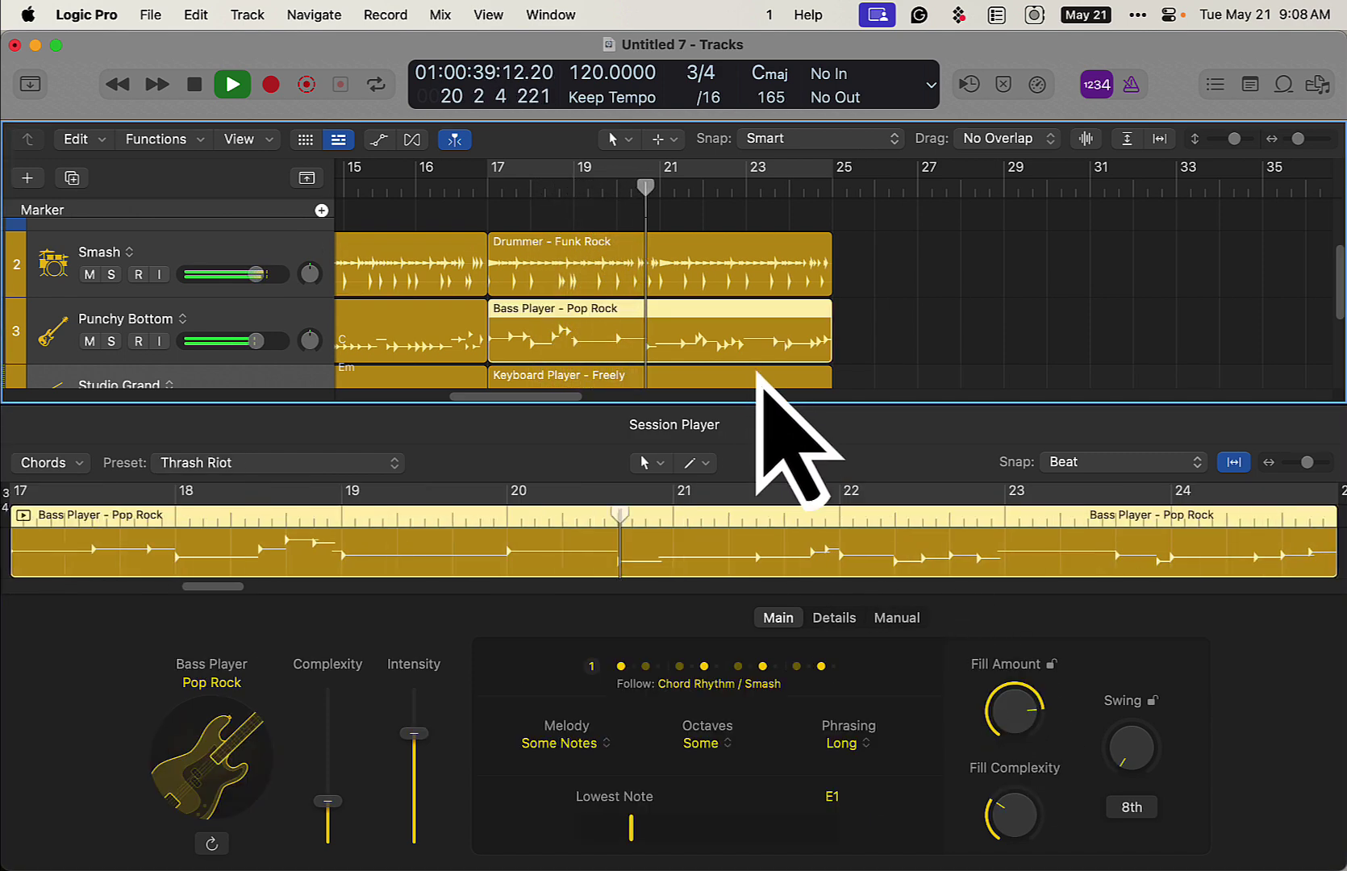
drag(1013, 685, 994, 724)
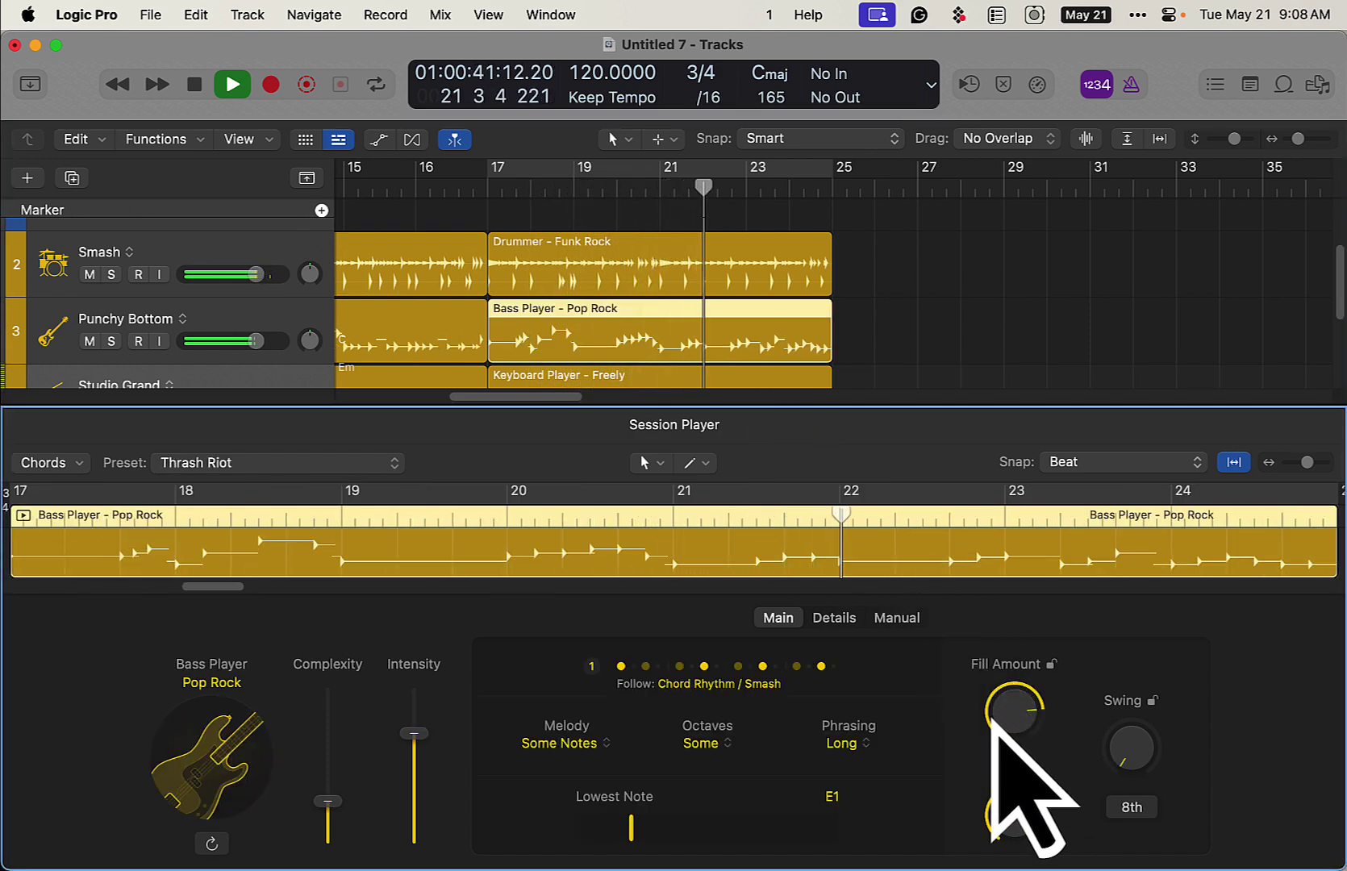